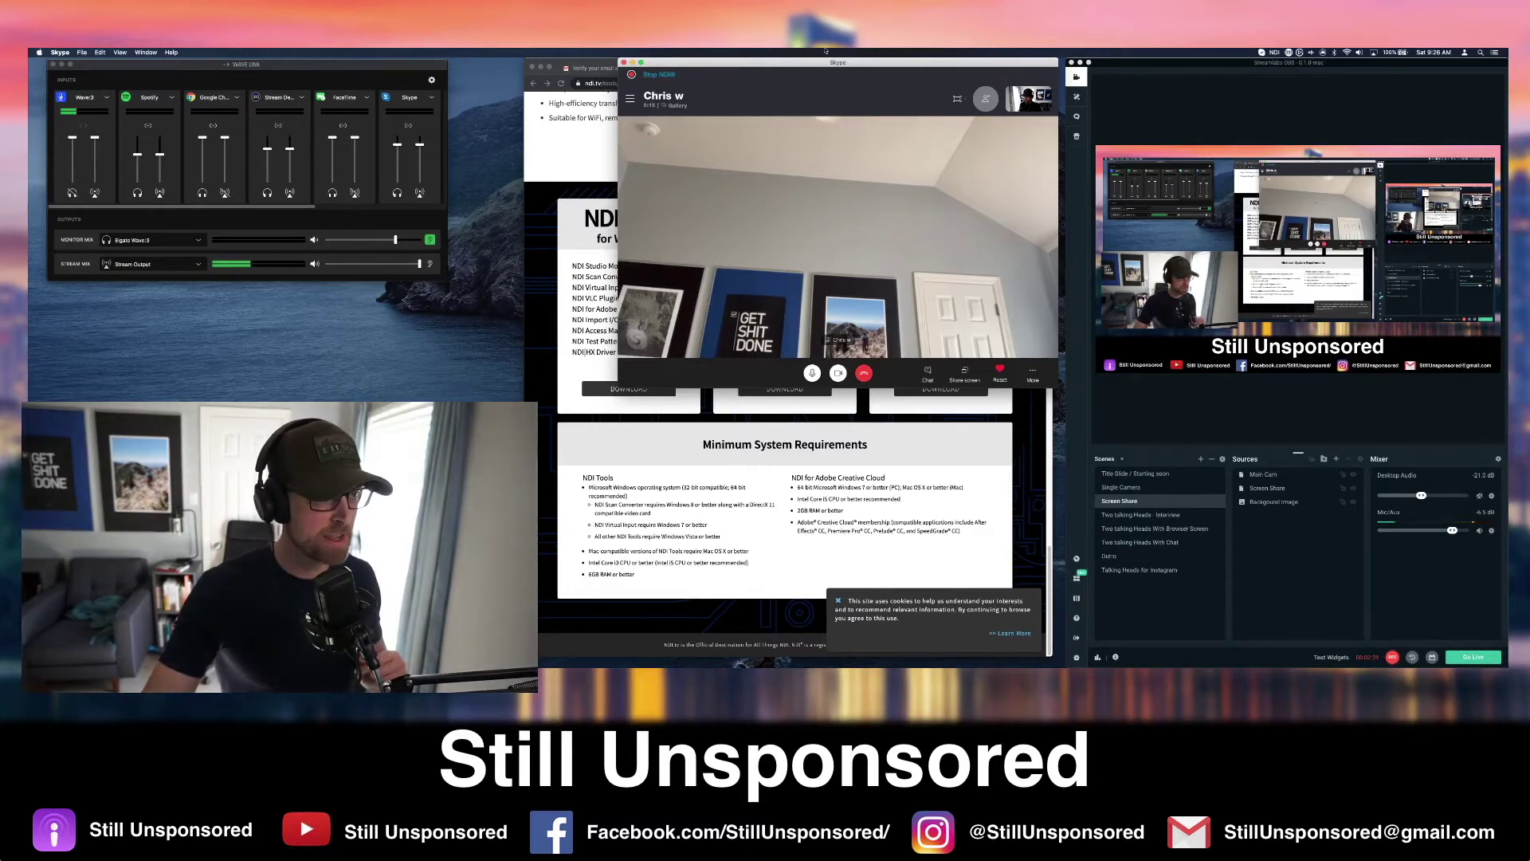
Shift the Skype call window slightly, preview the two-person interview scene, and return to the Screen Share scene.
drag(859, 67, 863, 68)
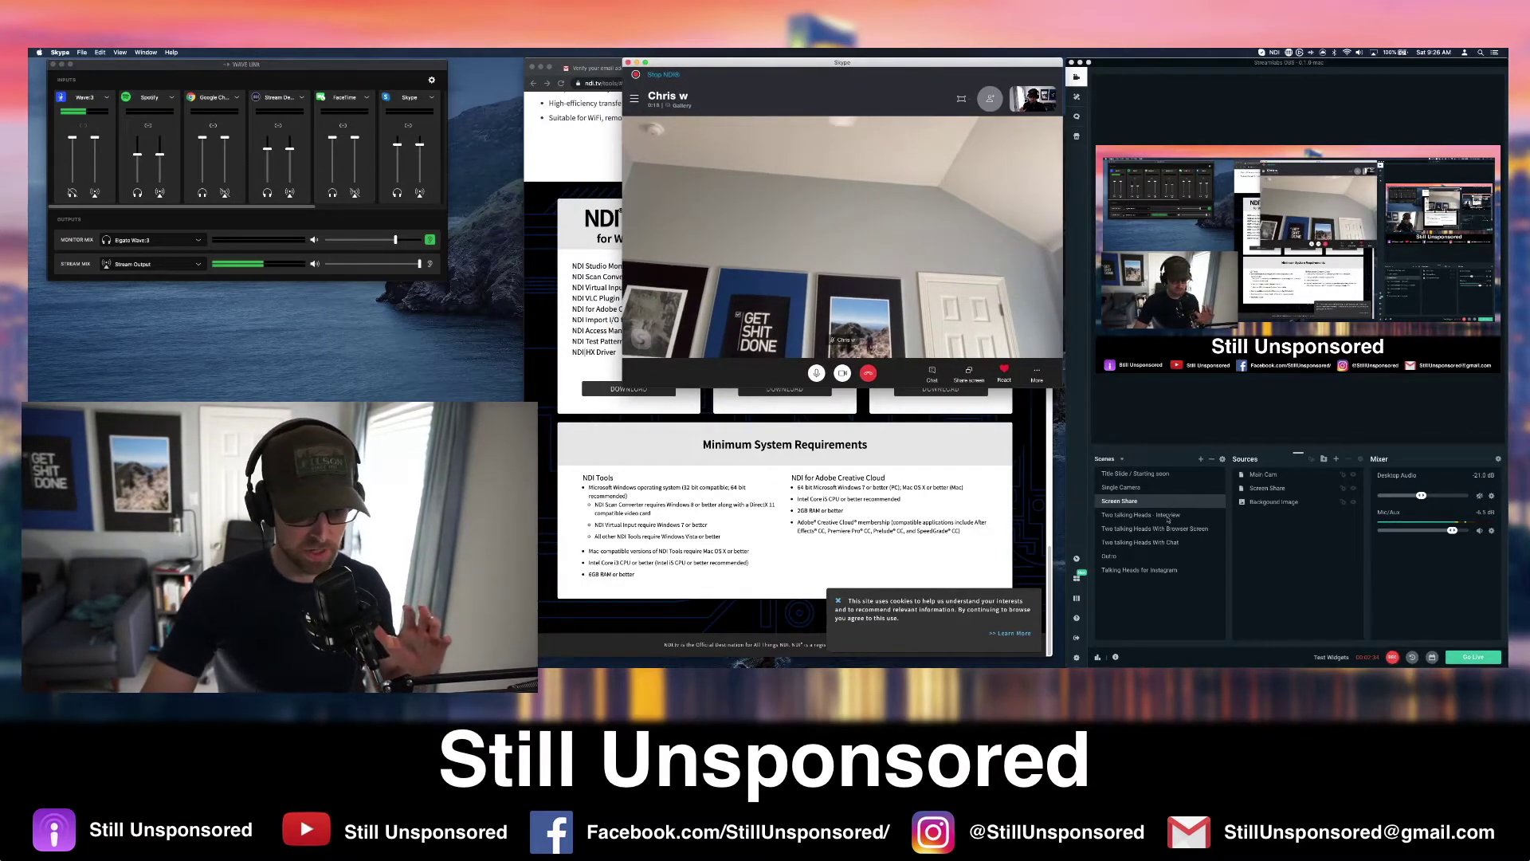
click(1176, 541)
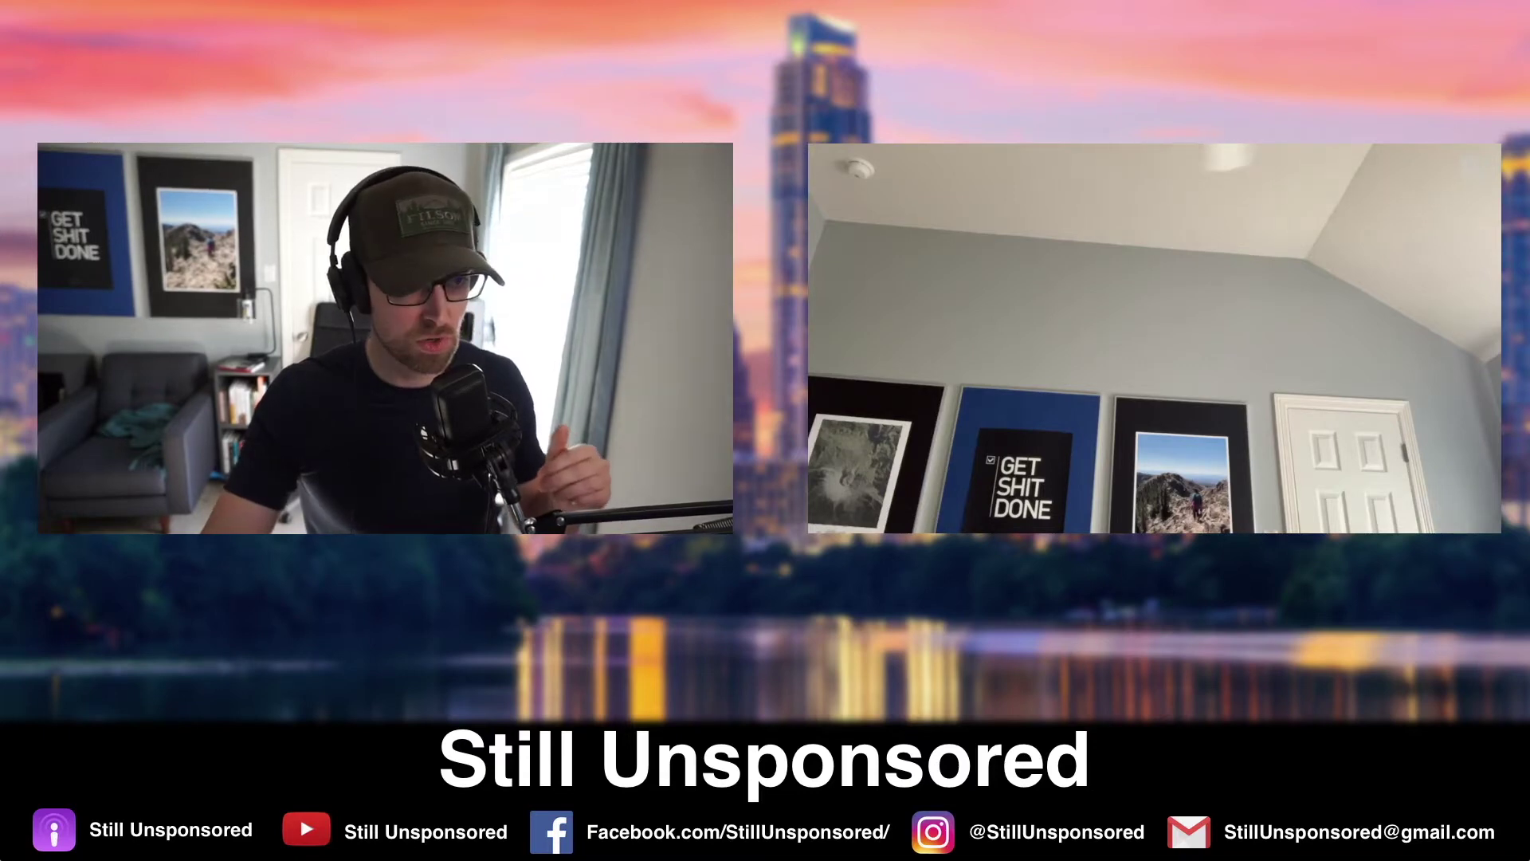
click(1130, 502)
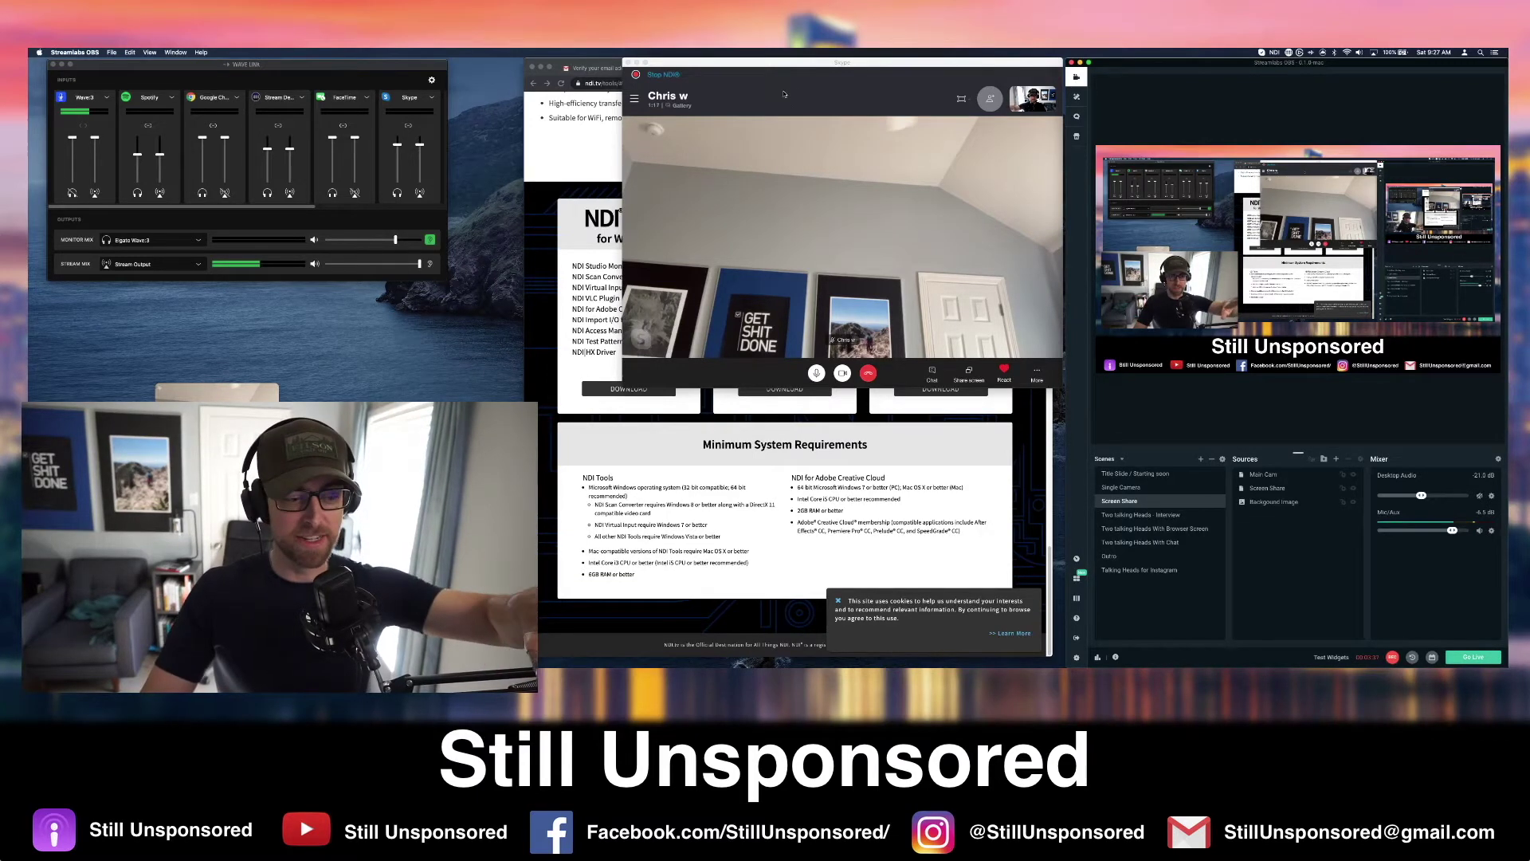
Open NDI Virtual Input and check the Allow NDI usage option in Skype's advanced calling settings.
click(827, 649)
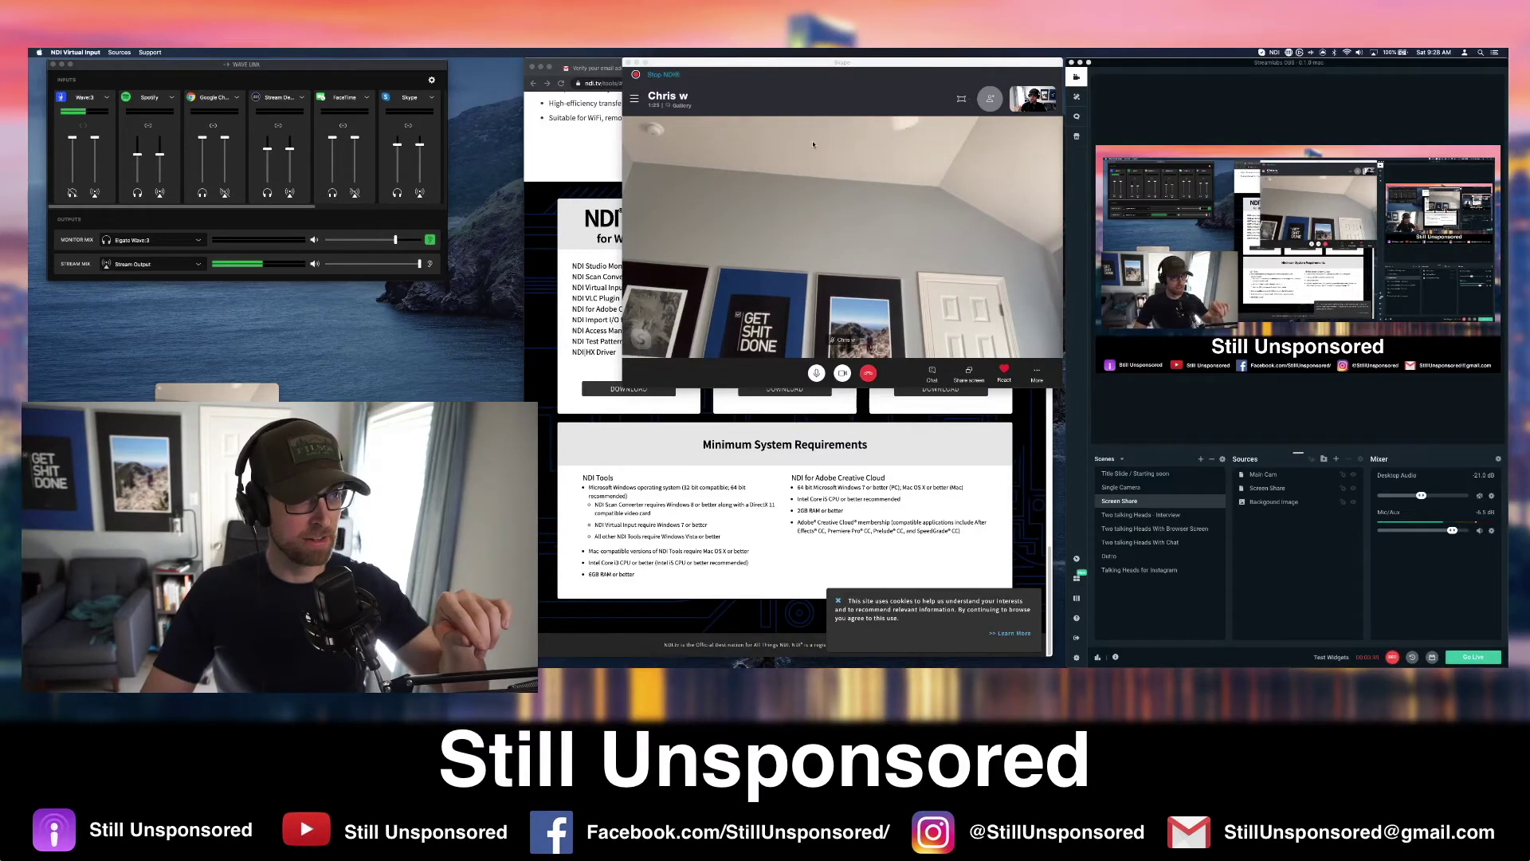
drag(710, 67, 710, 95)
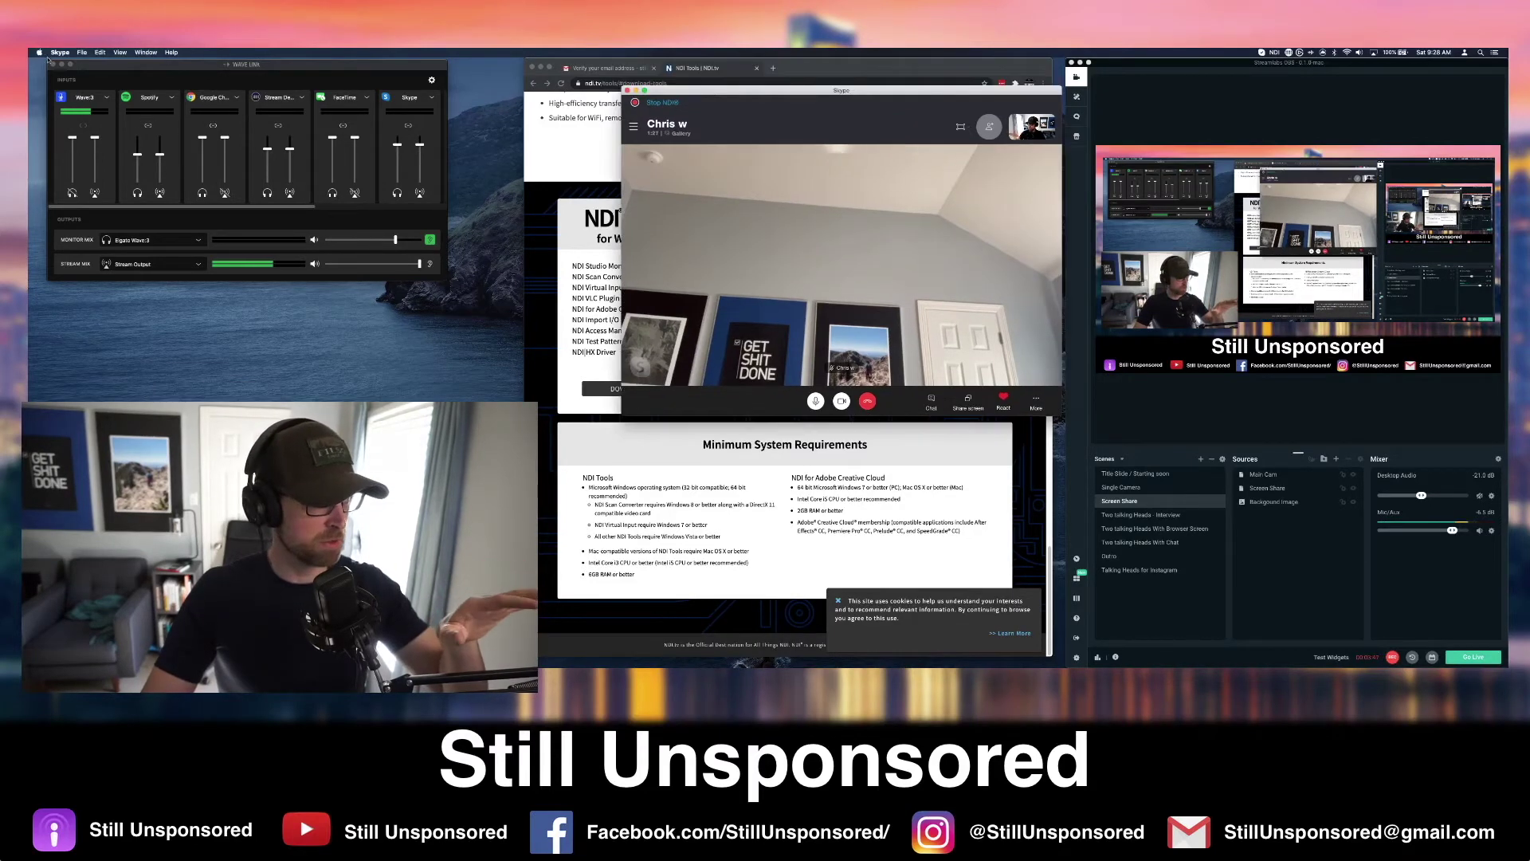
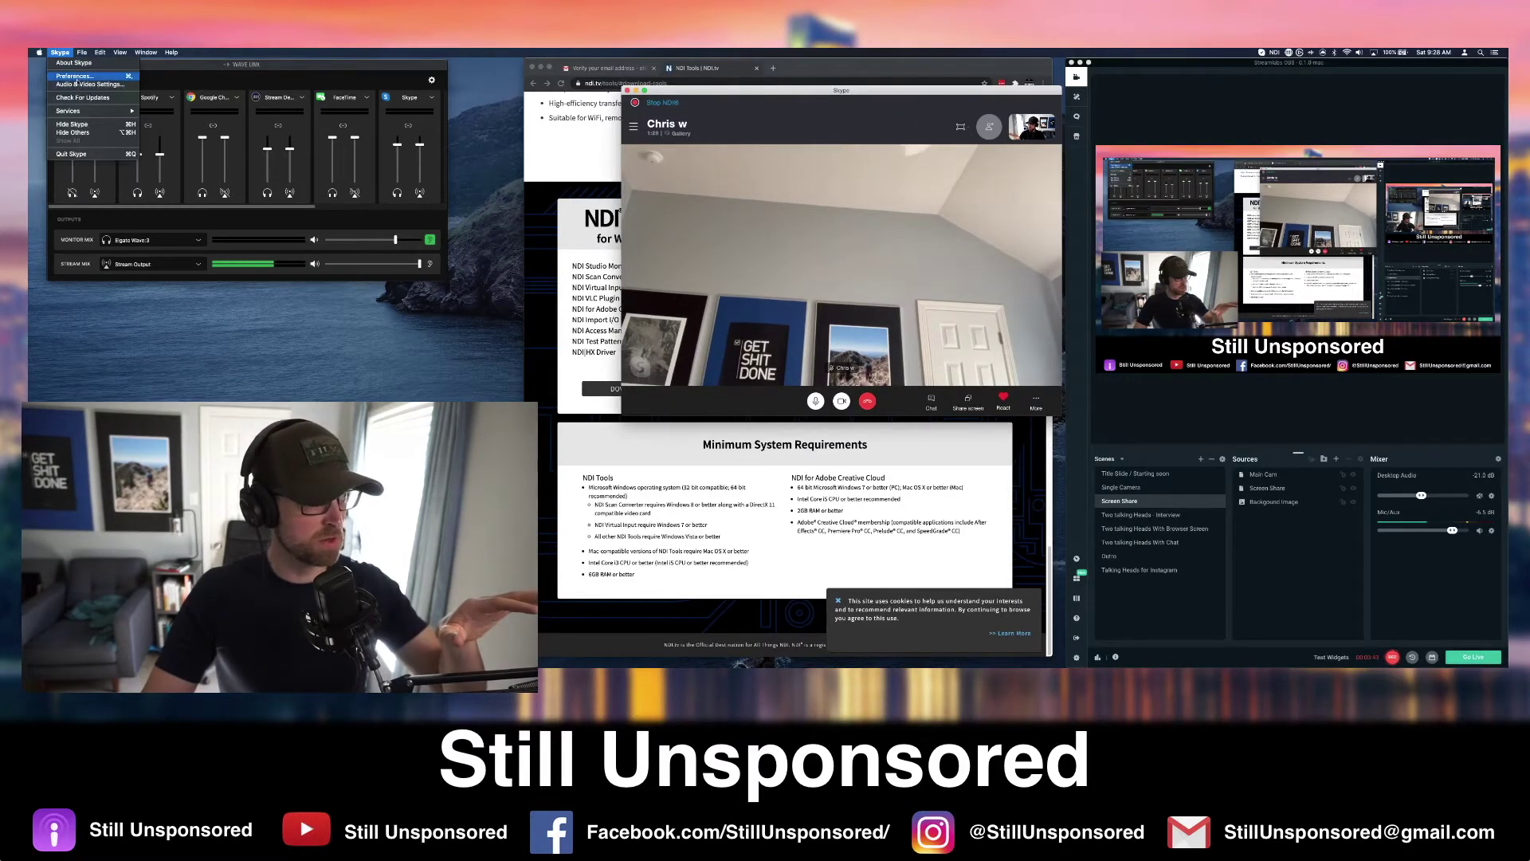
click(72, 76)
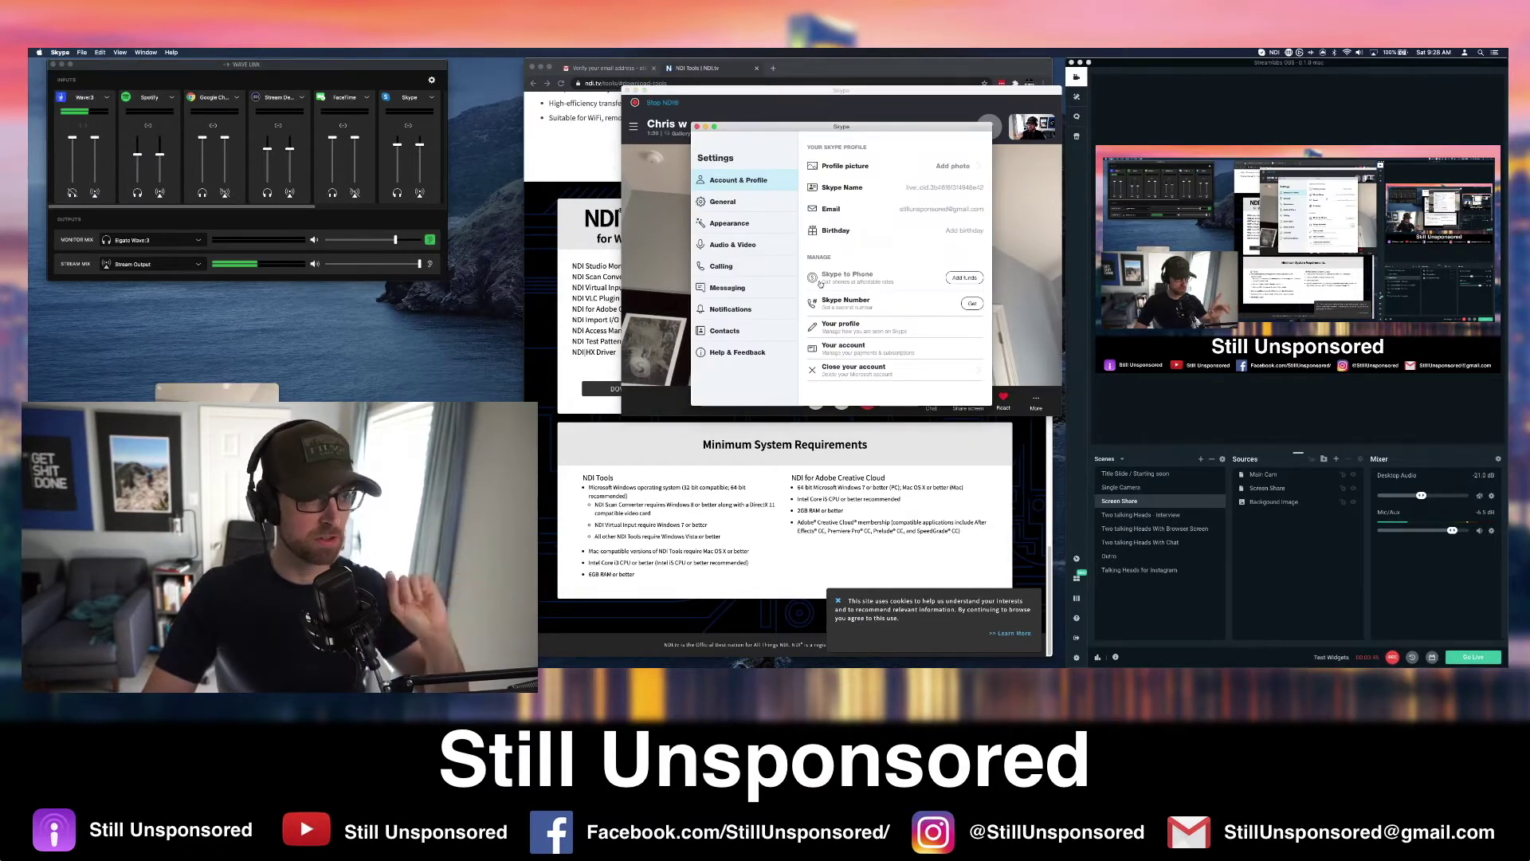
click(725, 267)
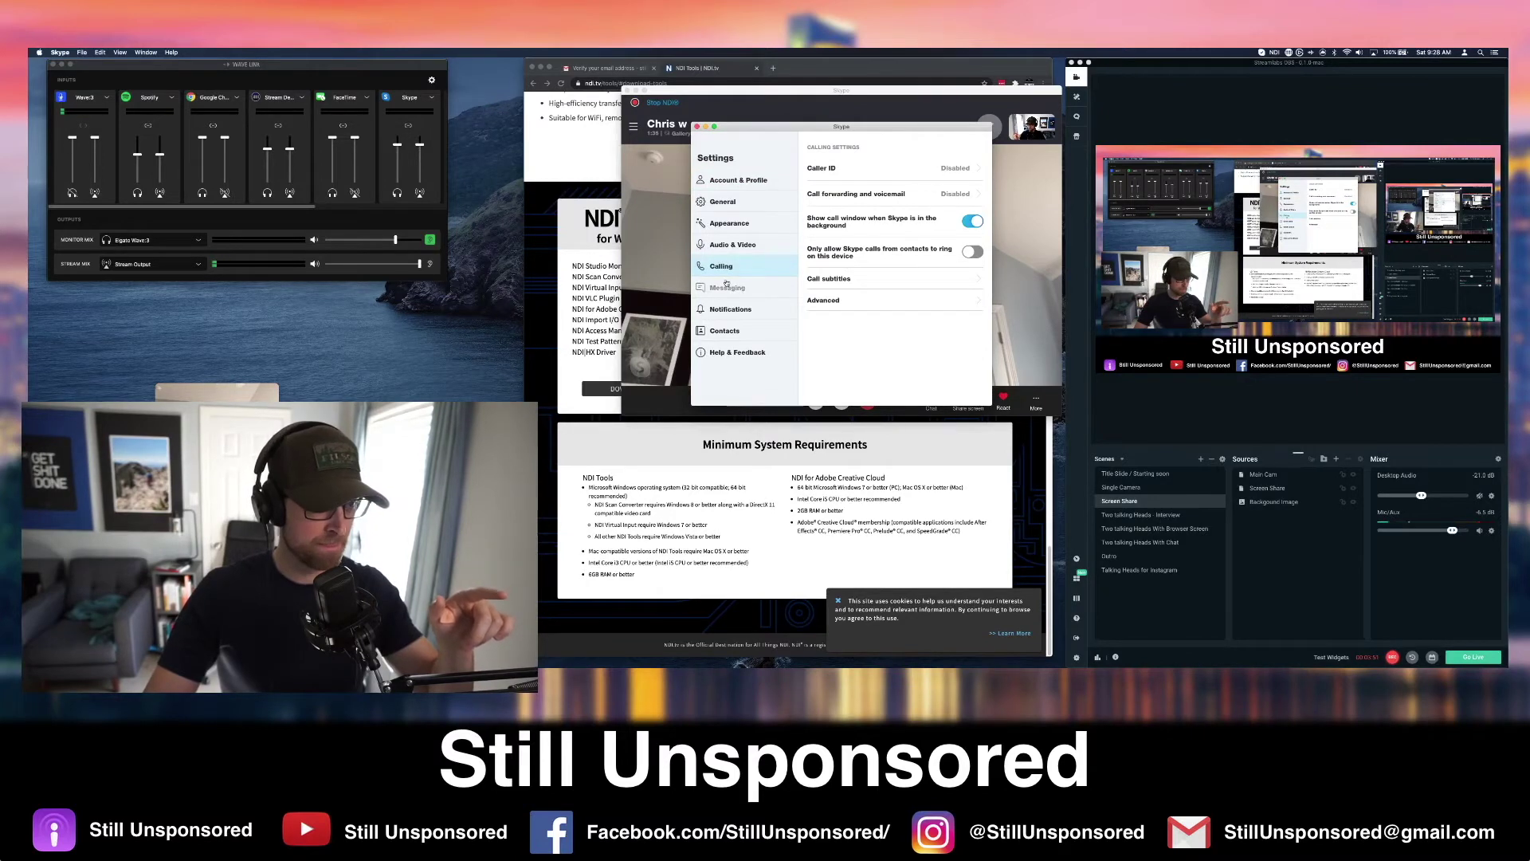
click(845, 306)
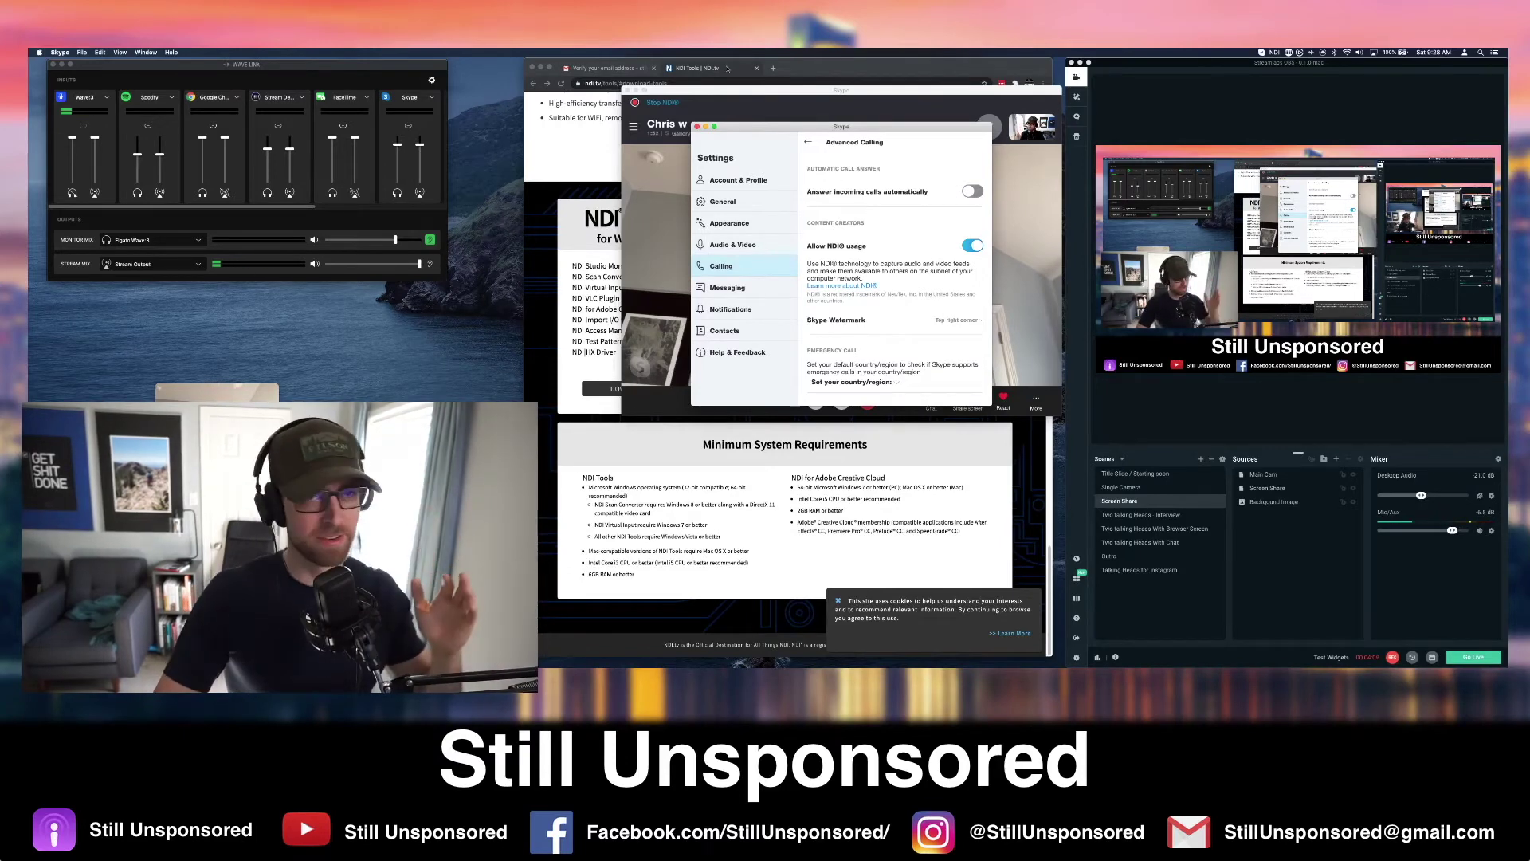
click(696, 127)
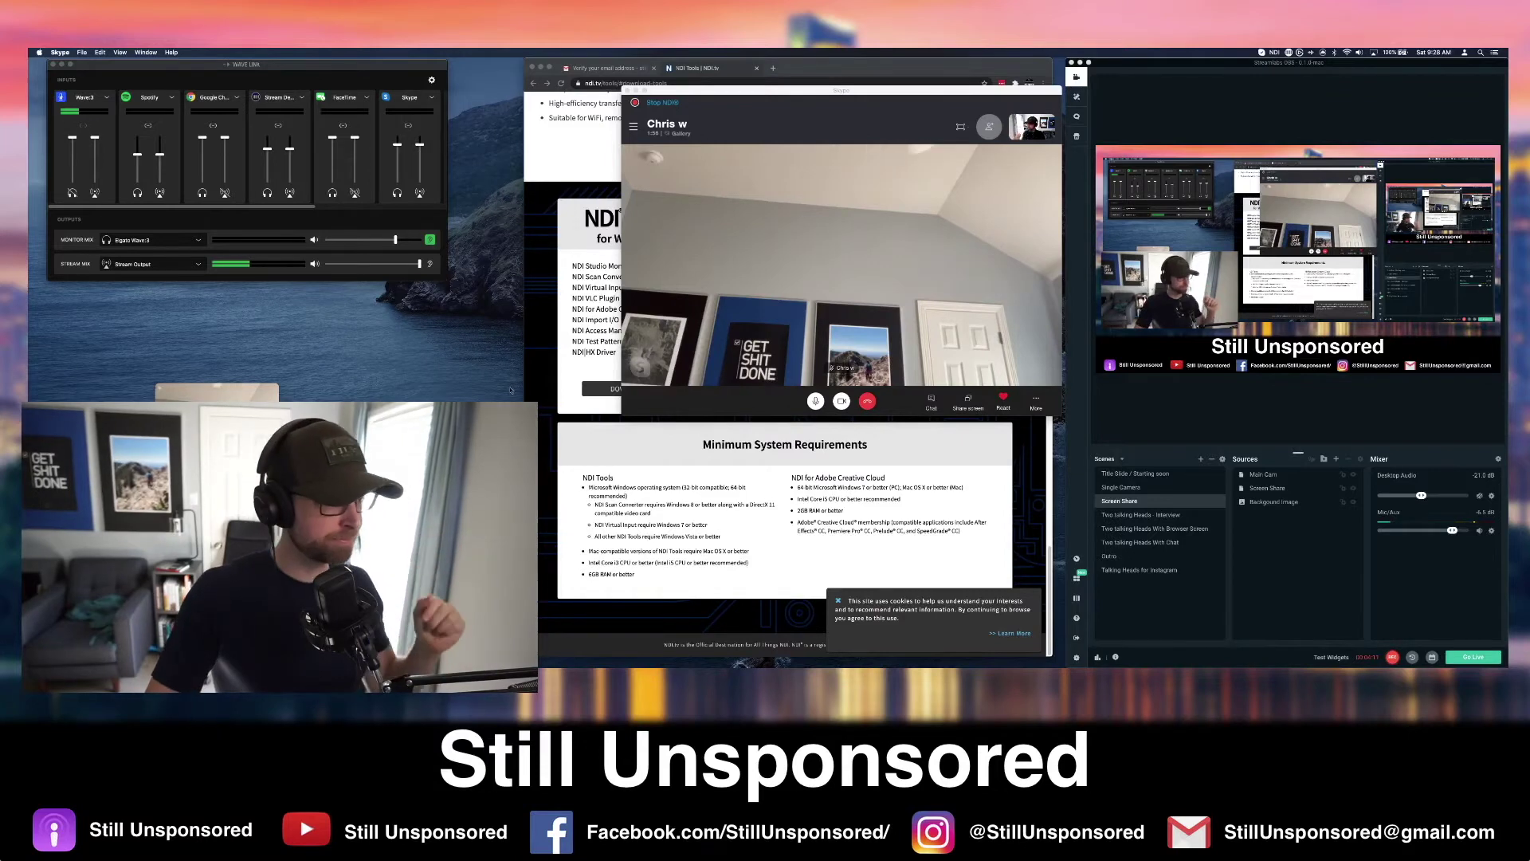
Show the NDI Tools download page and minimize the browser window.
click(545, 371)
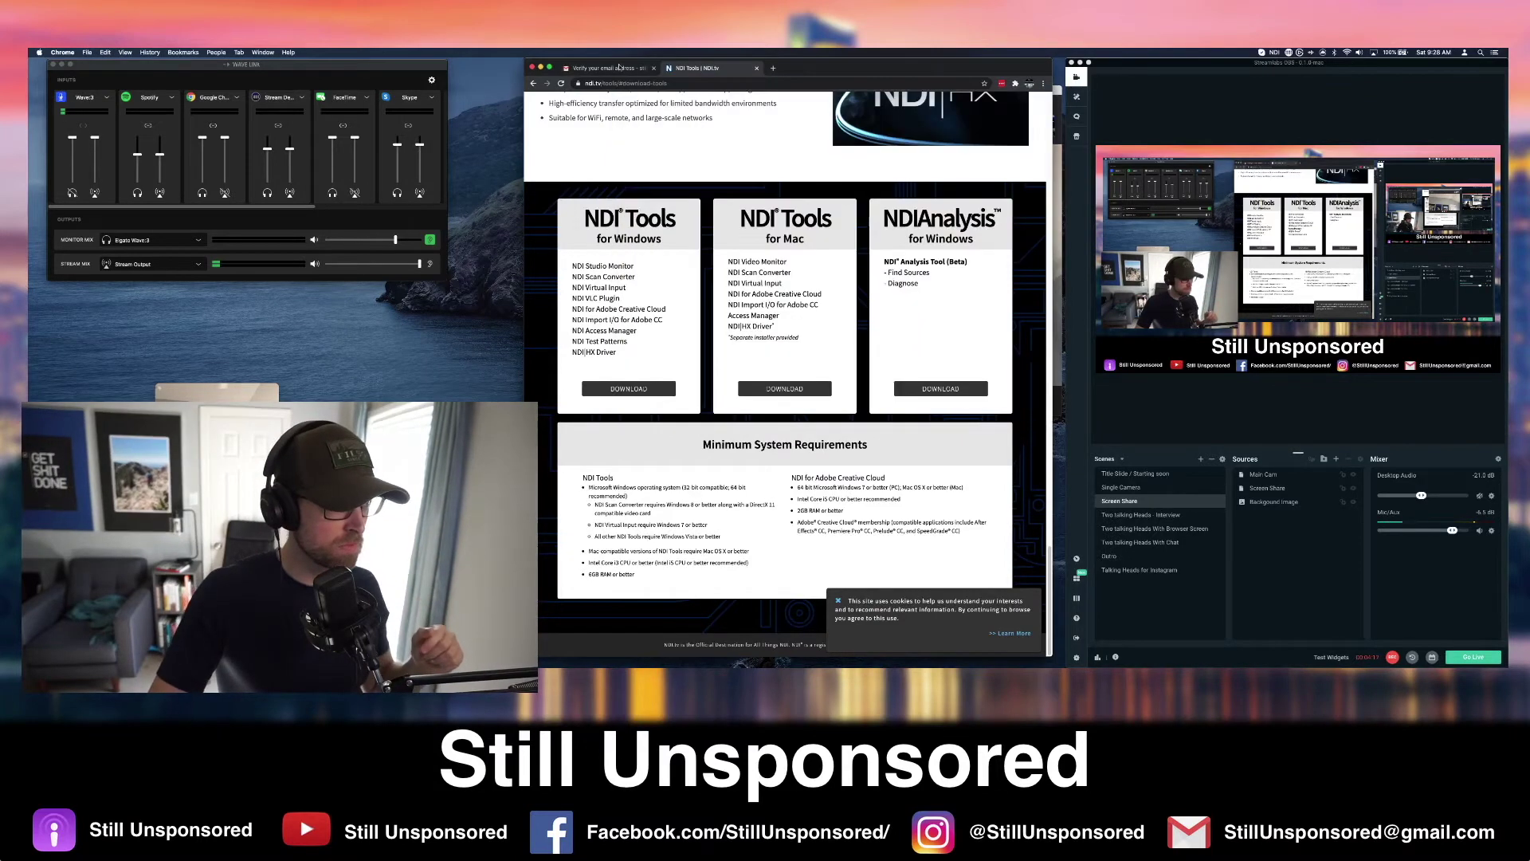
click(541, 69)
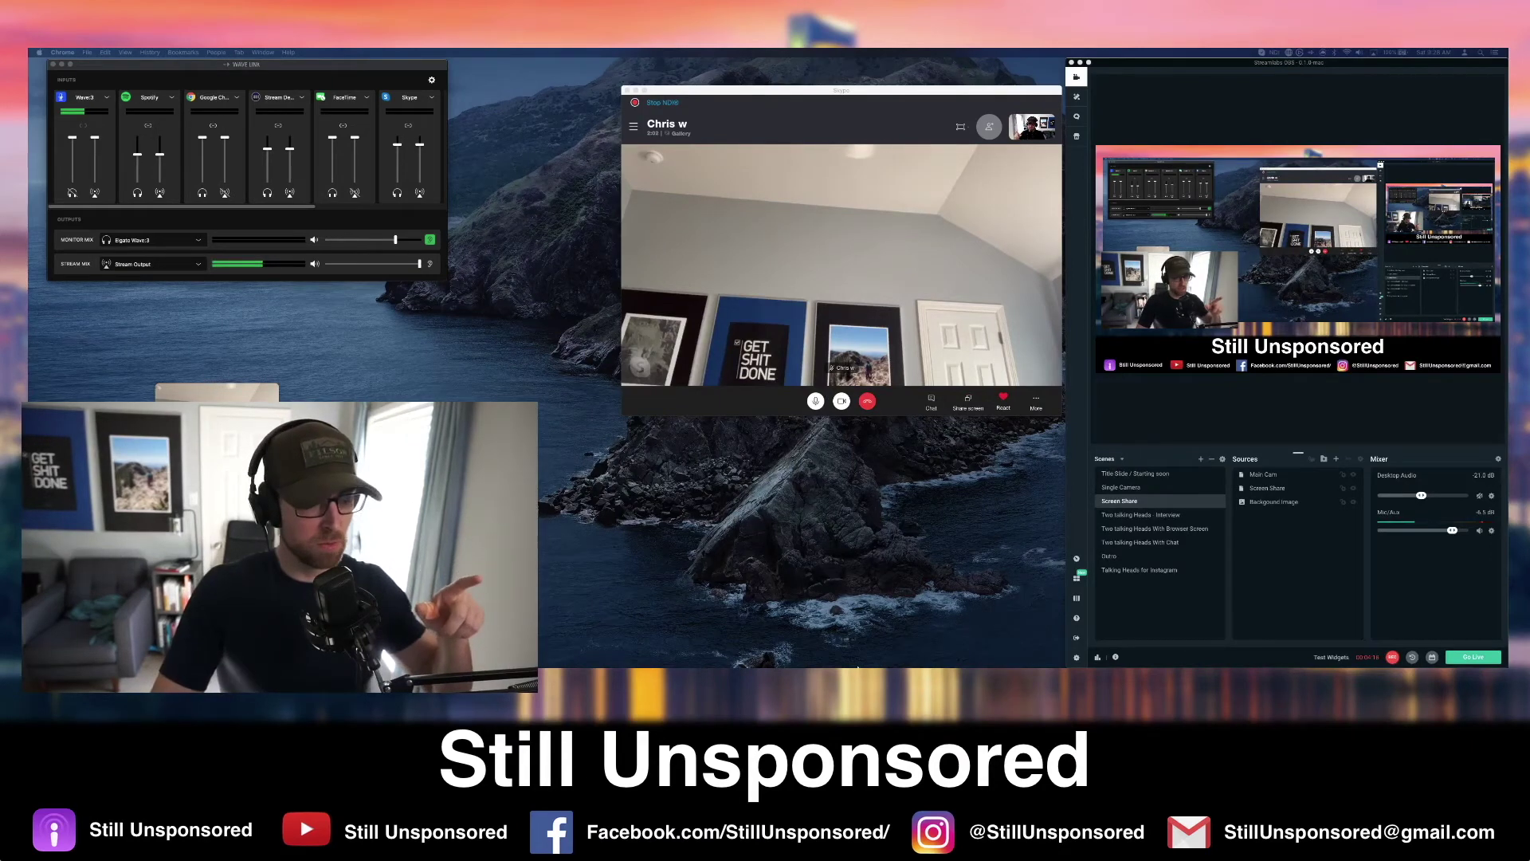
mouse_move(857, 667)
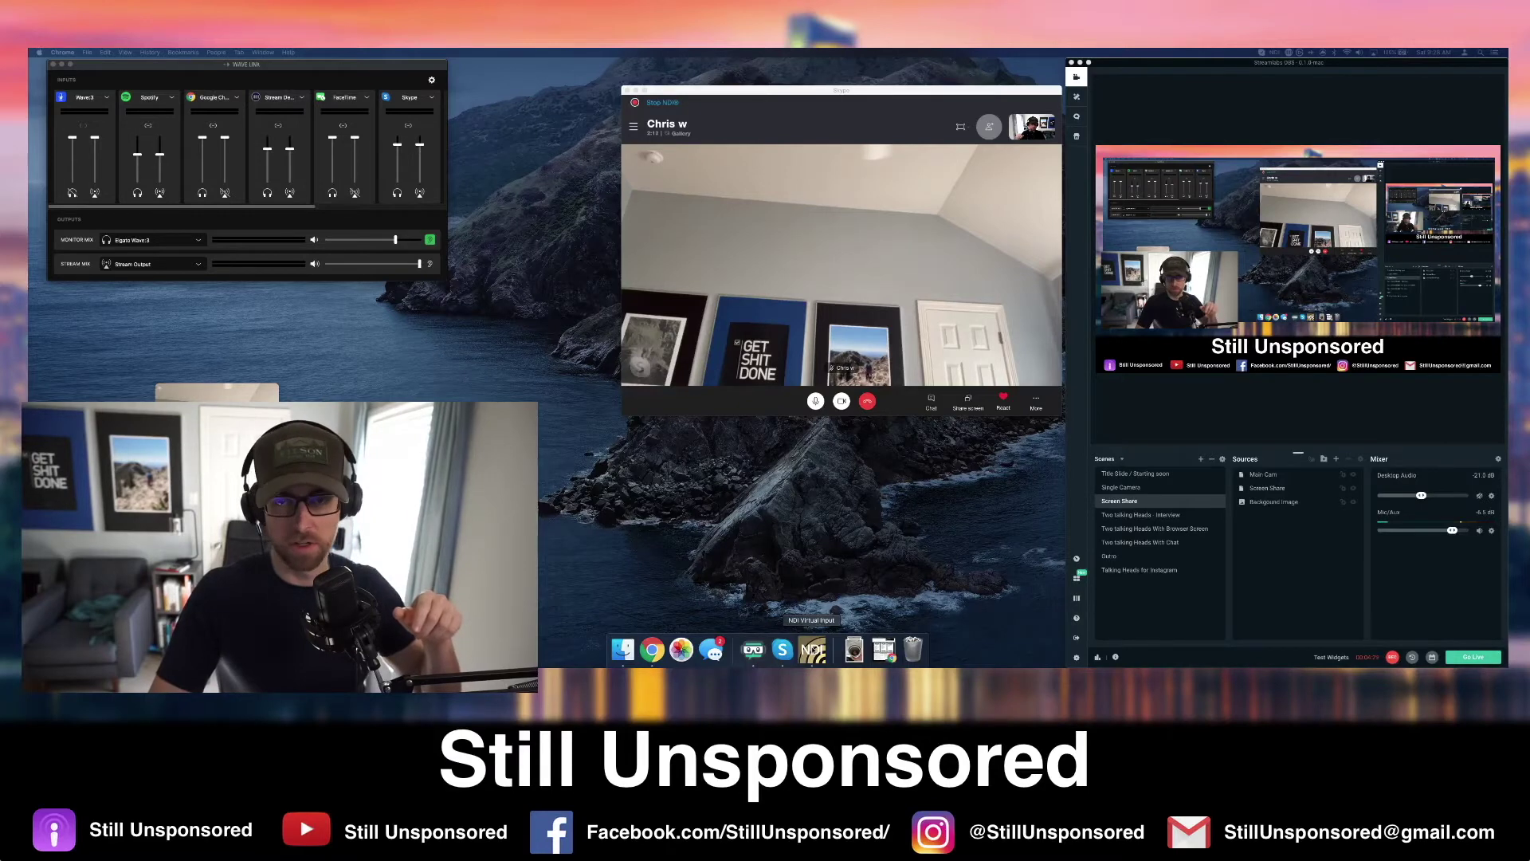
Review the available NDI Virtual Input feeds and choose Skype - Active Speaker as the source.
click(1275, 54)
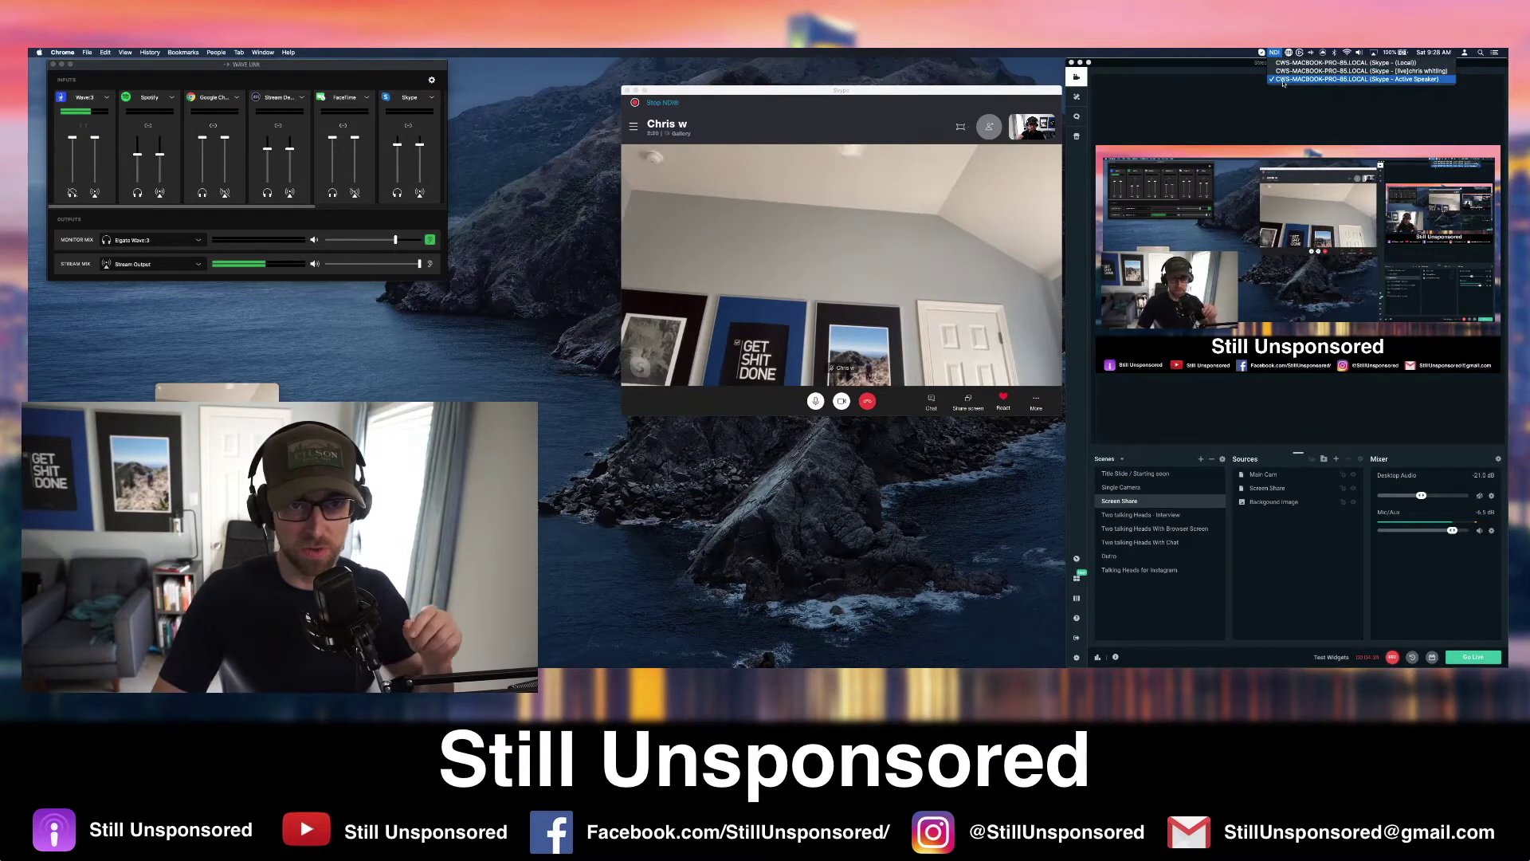
click(1287, 77)
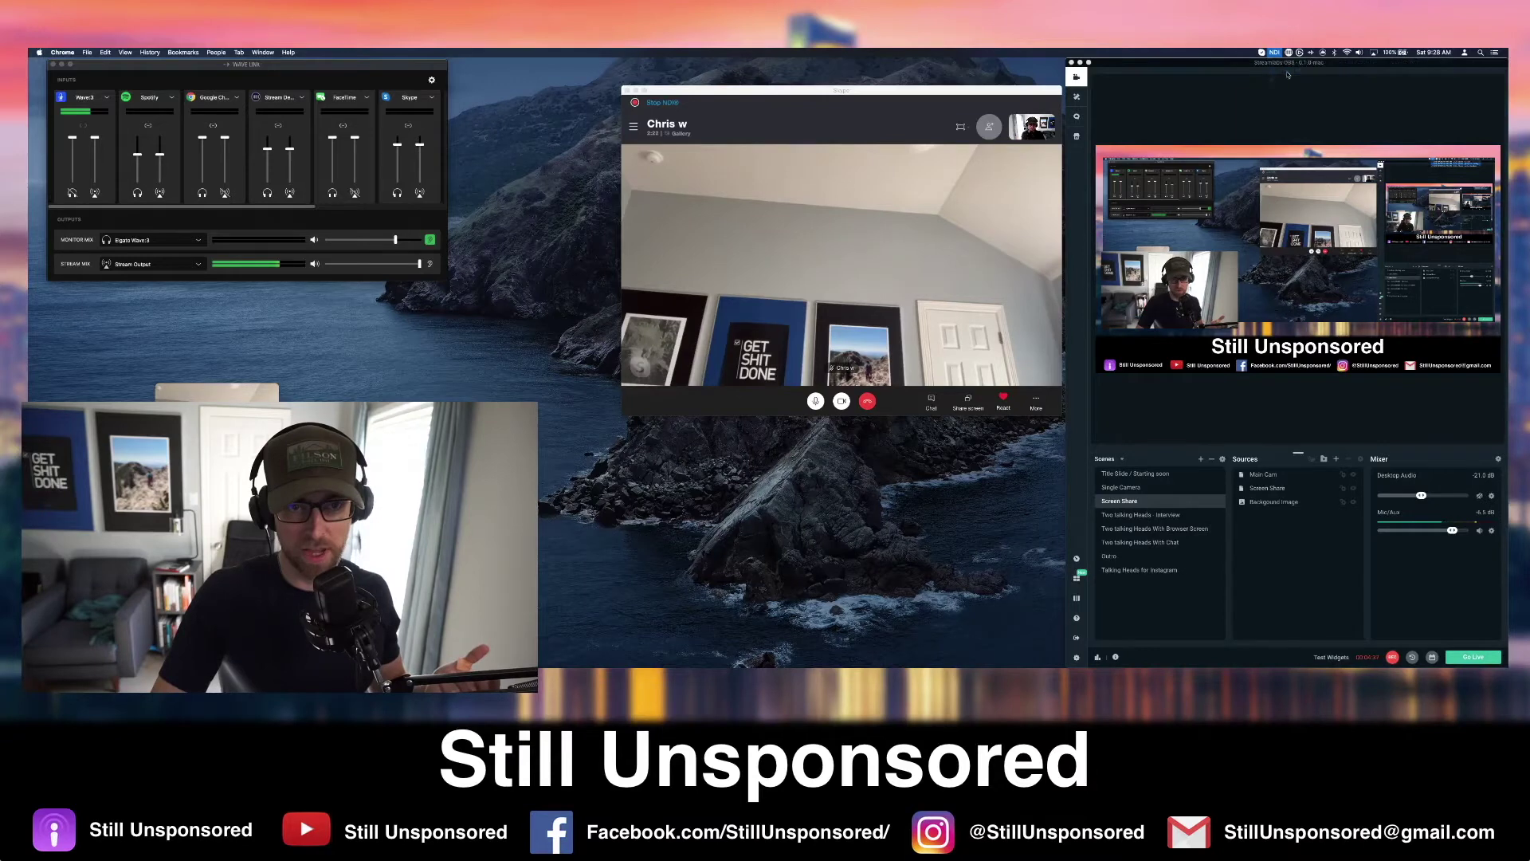
click(1274, 54)
click(1289, 79)
click(1275, 54)
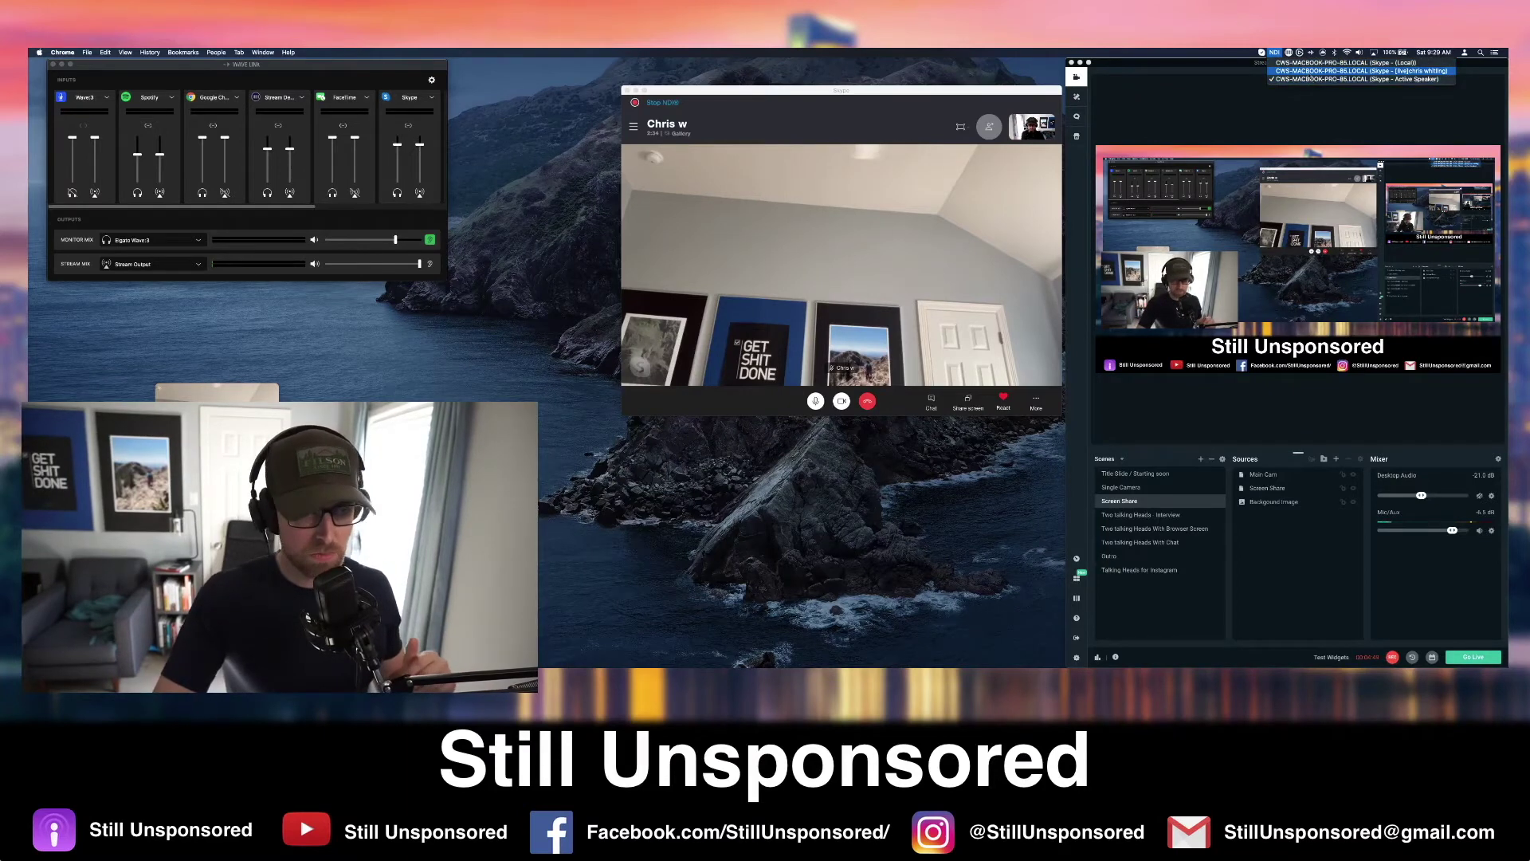
click(1301, 71)
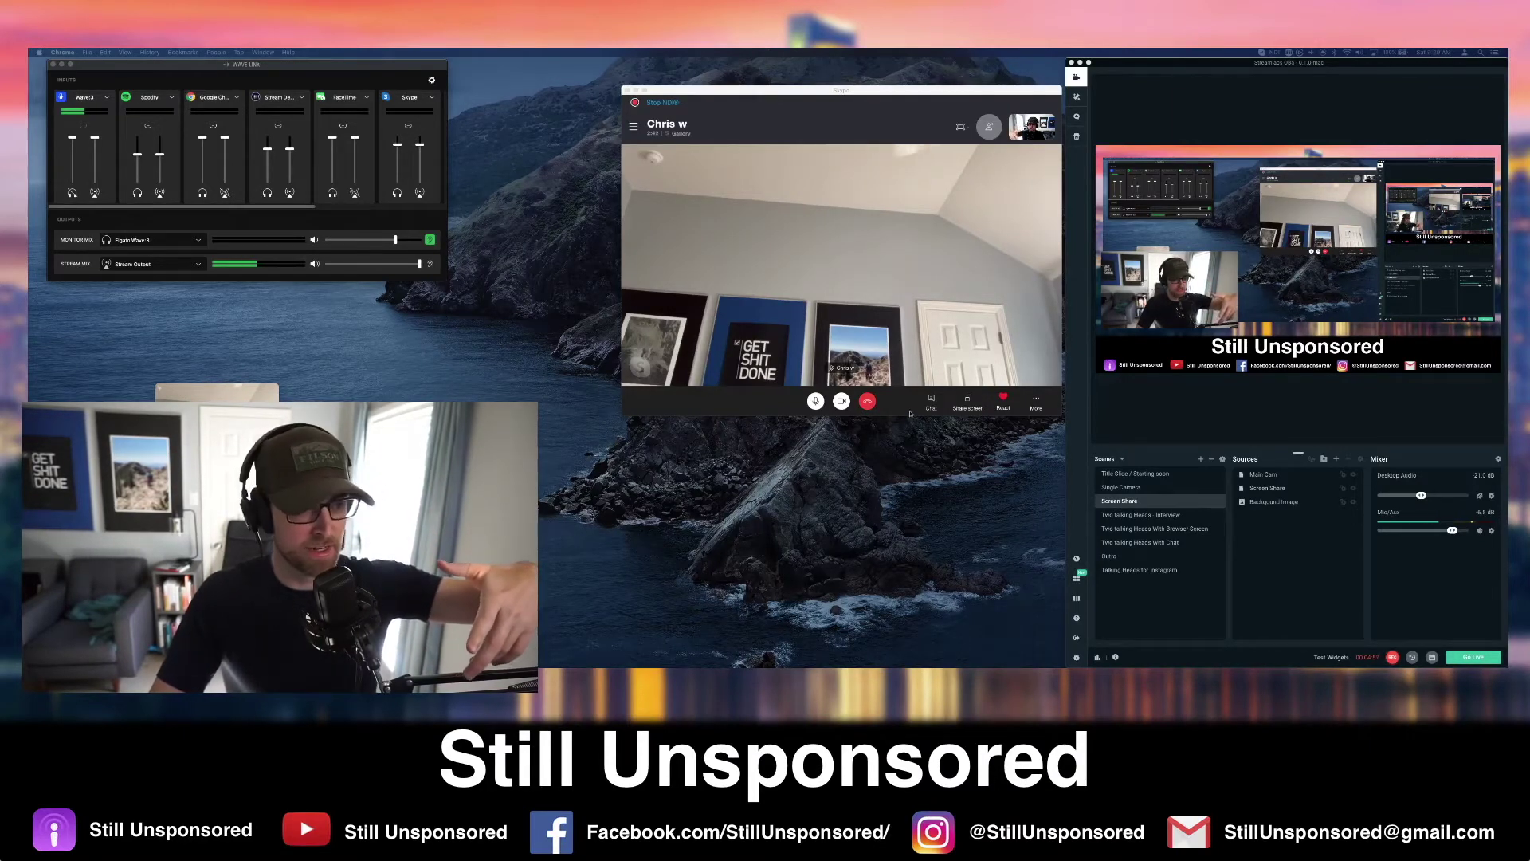
Mute the microphone in the Skype call and move the call window up on the desktop.
click(822, 410)
click(816, 401)
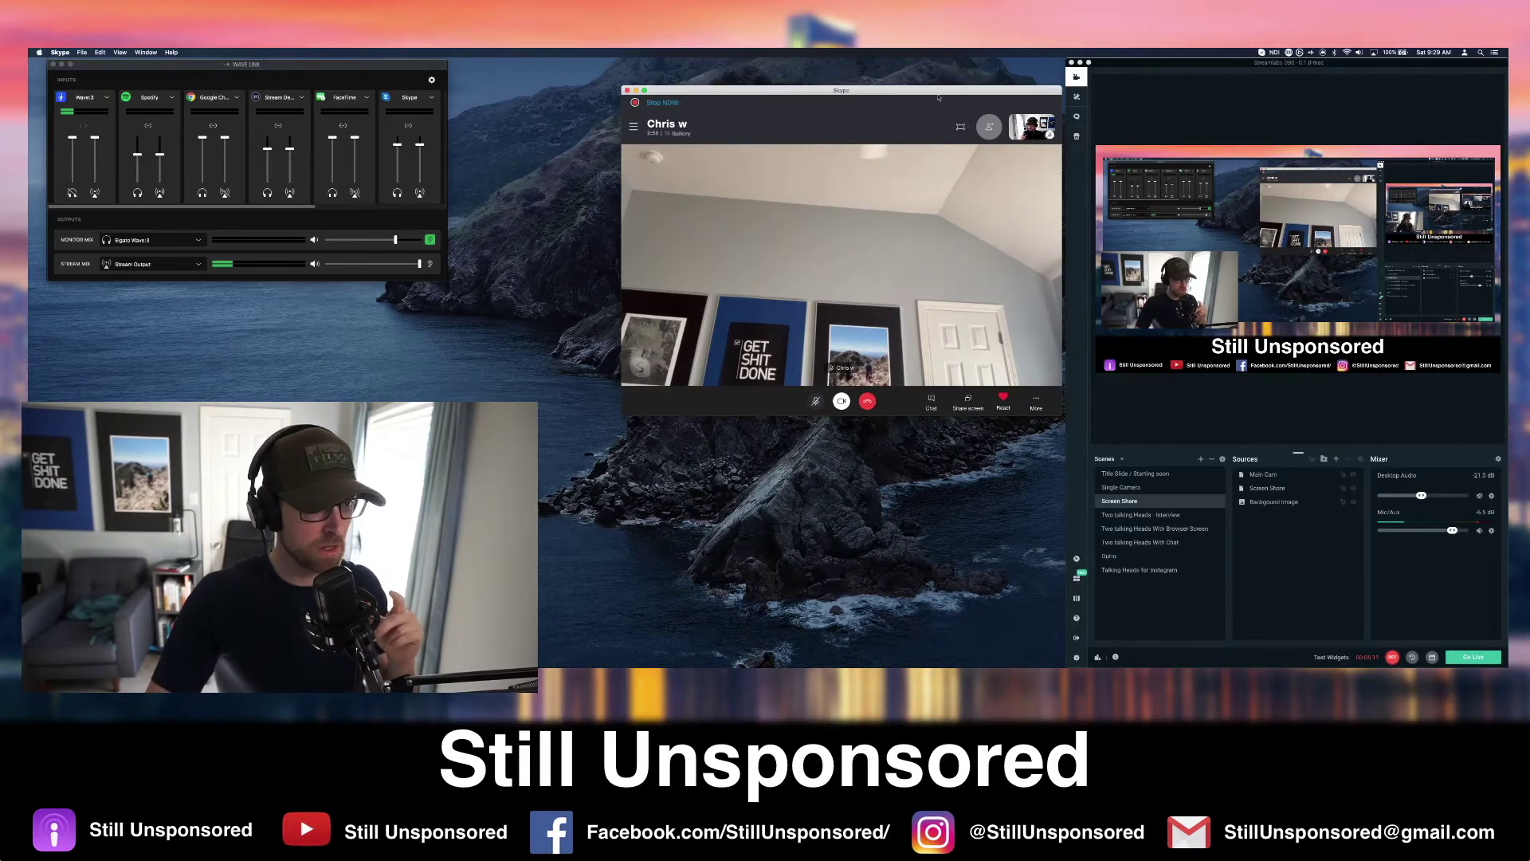
drag(915, 93, 893, 67)
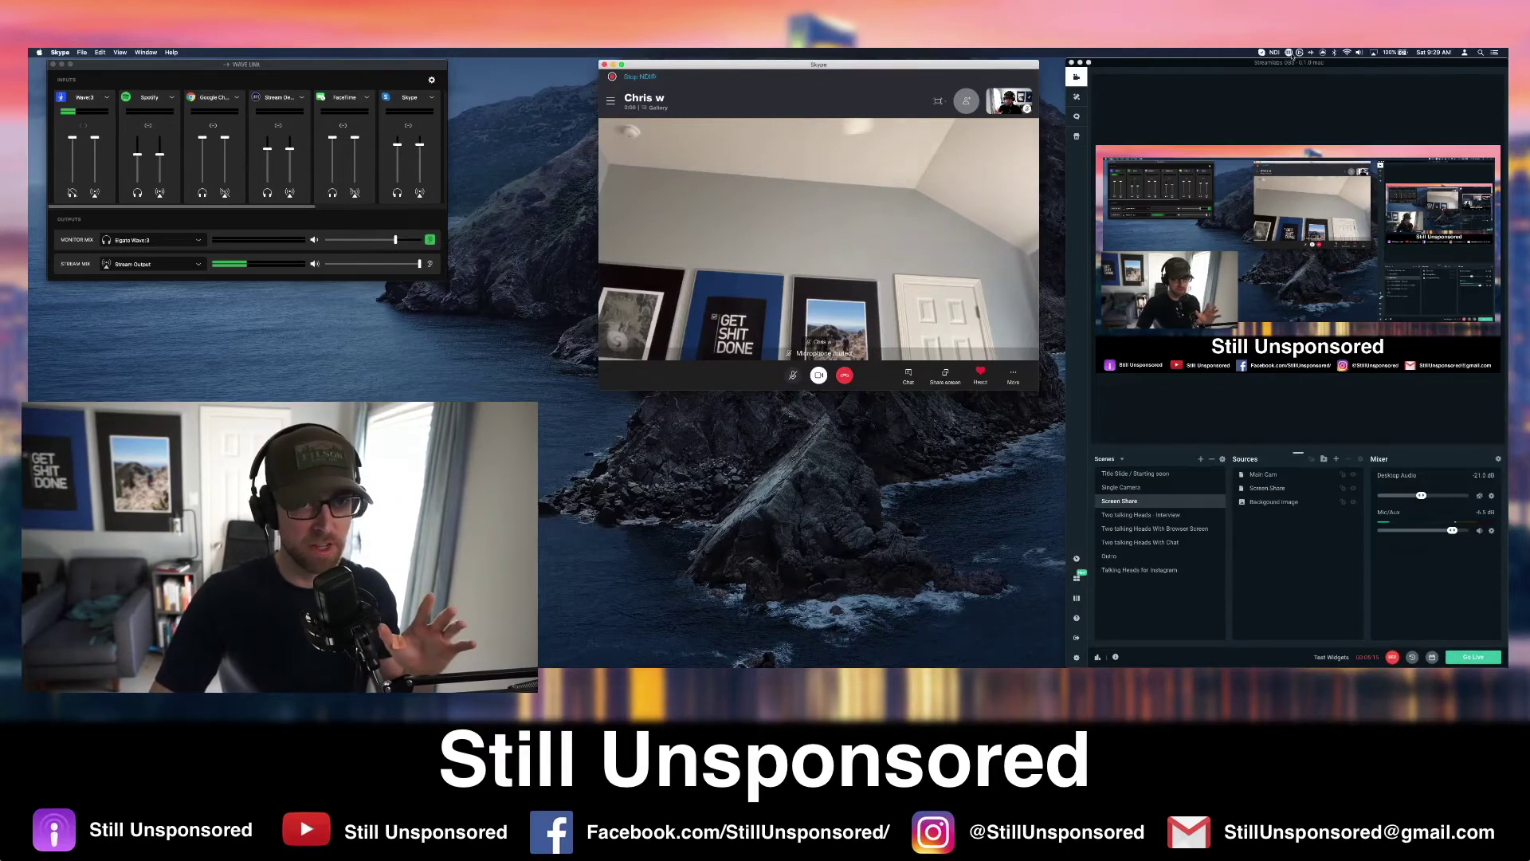
Check the NDI source list and preview the Two Talking Heads - Interview scene before returning to Screen Share.
click(1273, 52)
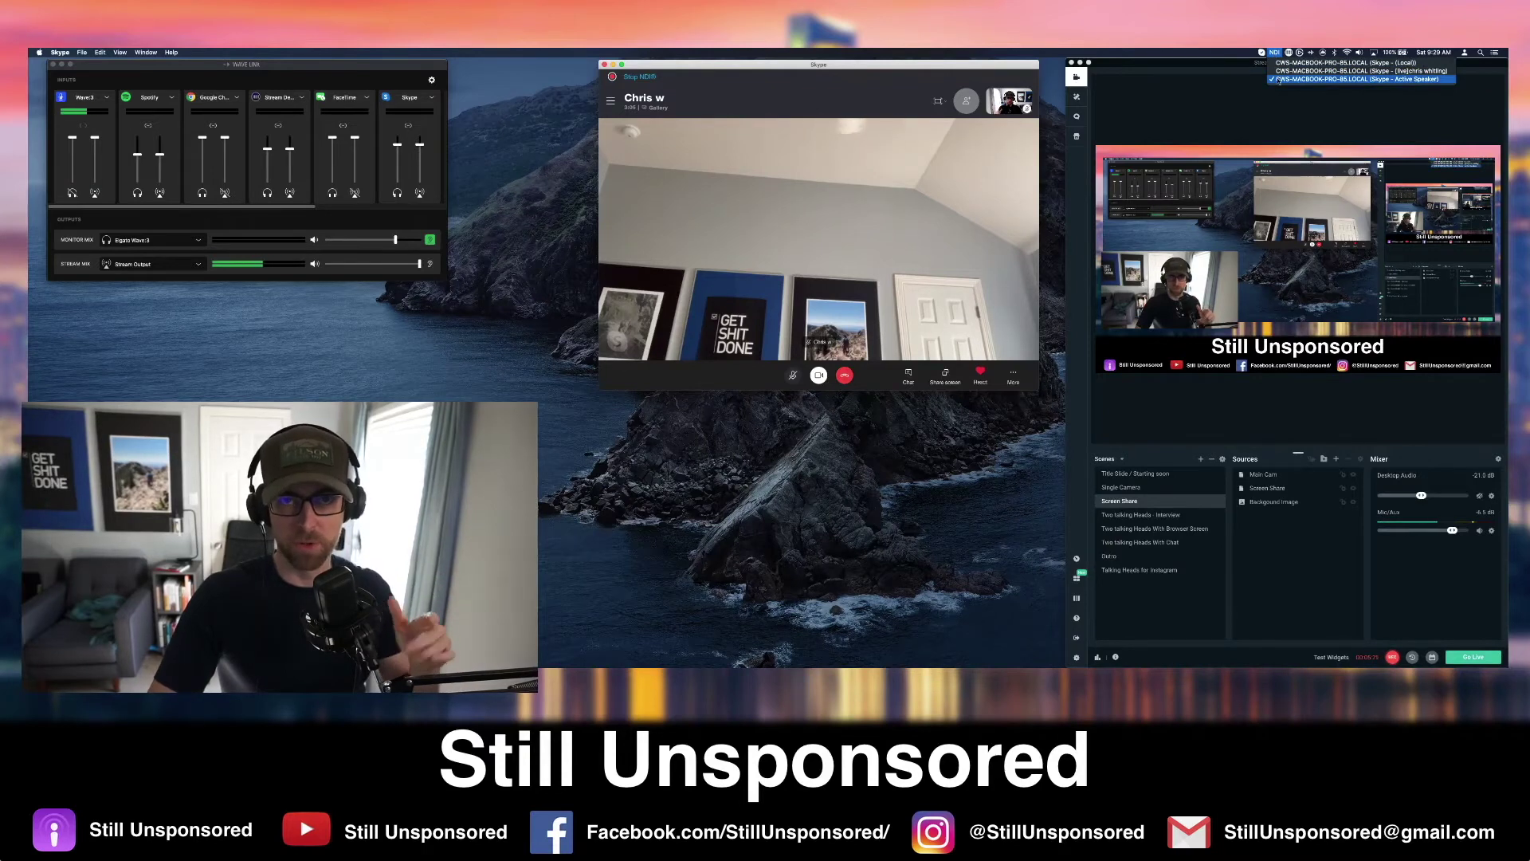
click(1237, 384)
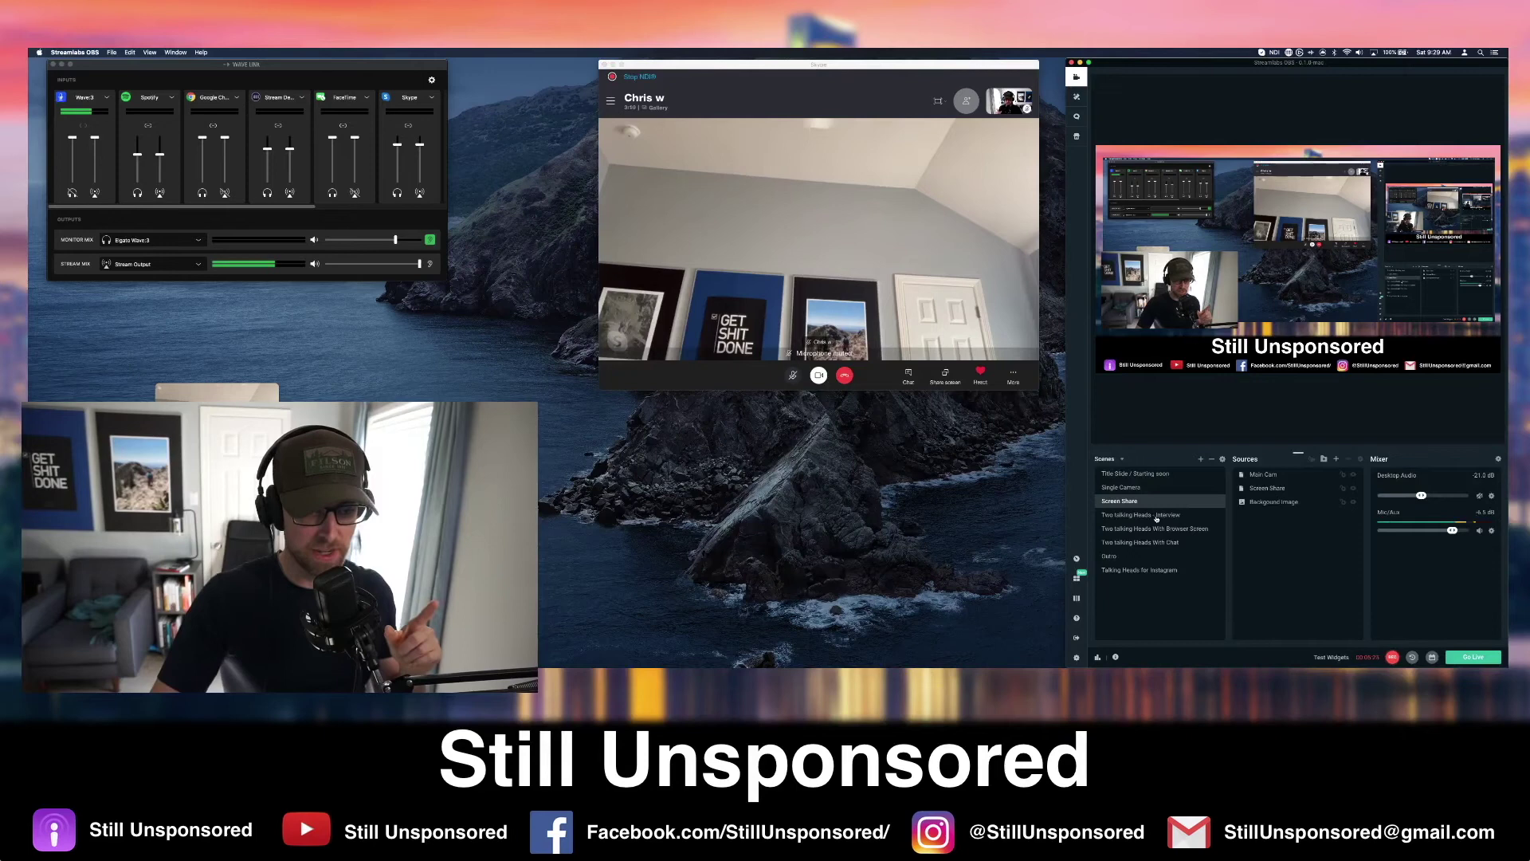
click(1141, 514)
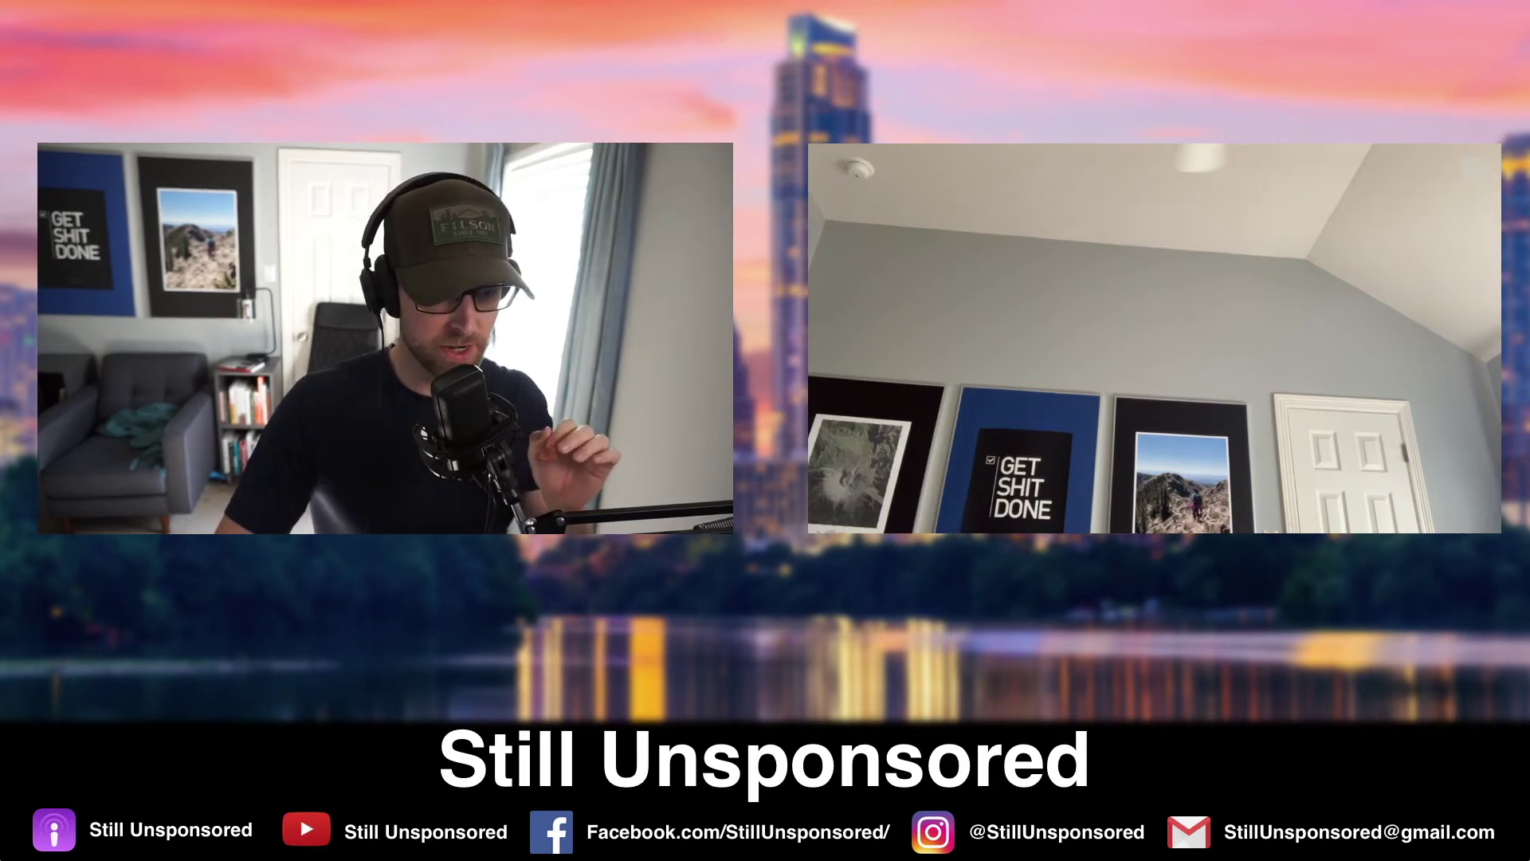
click(1122, 501)
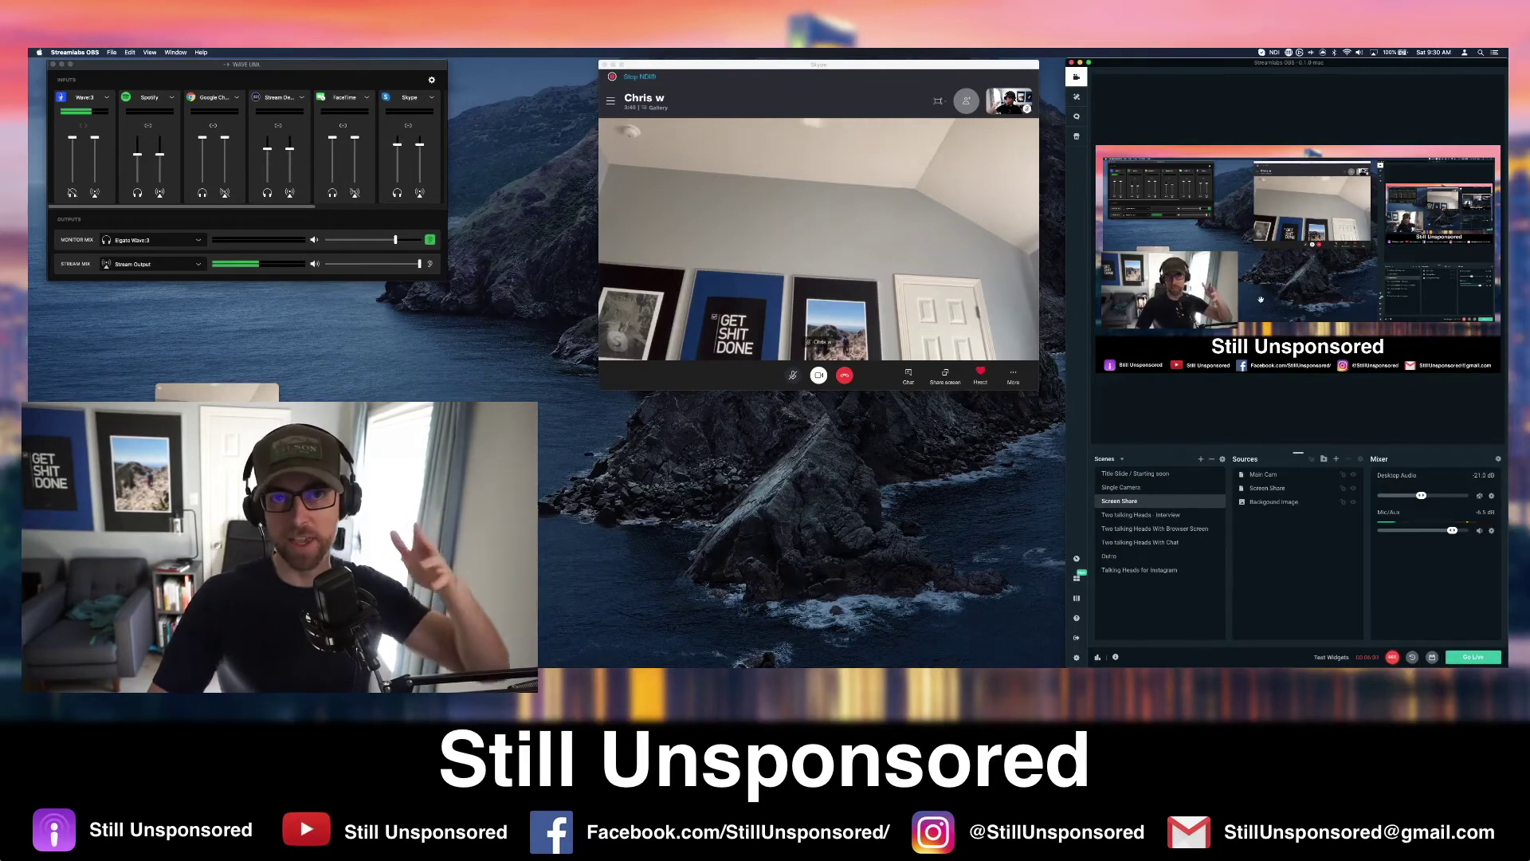
Add a new Video Capture Device source named "NDI v2" to the Screen Share scene.
click(1337, 459)
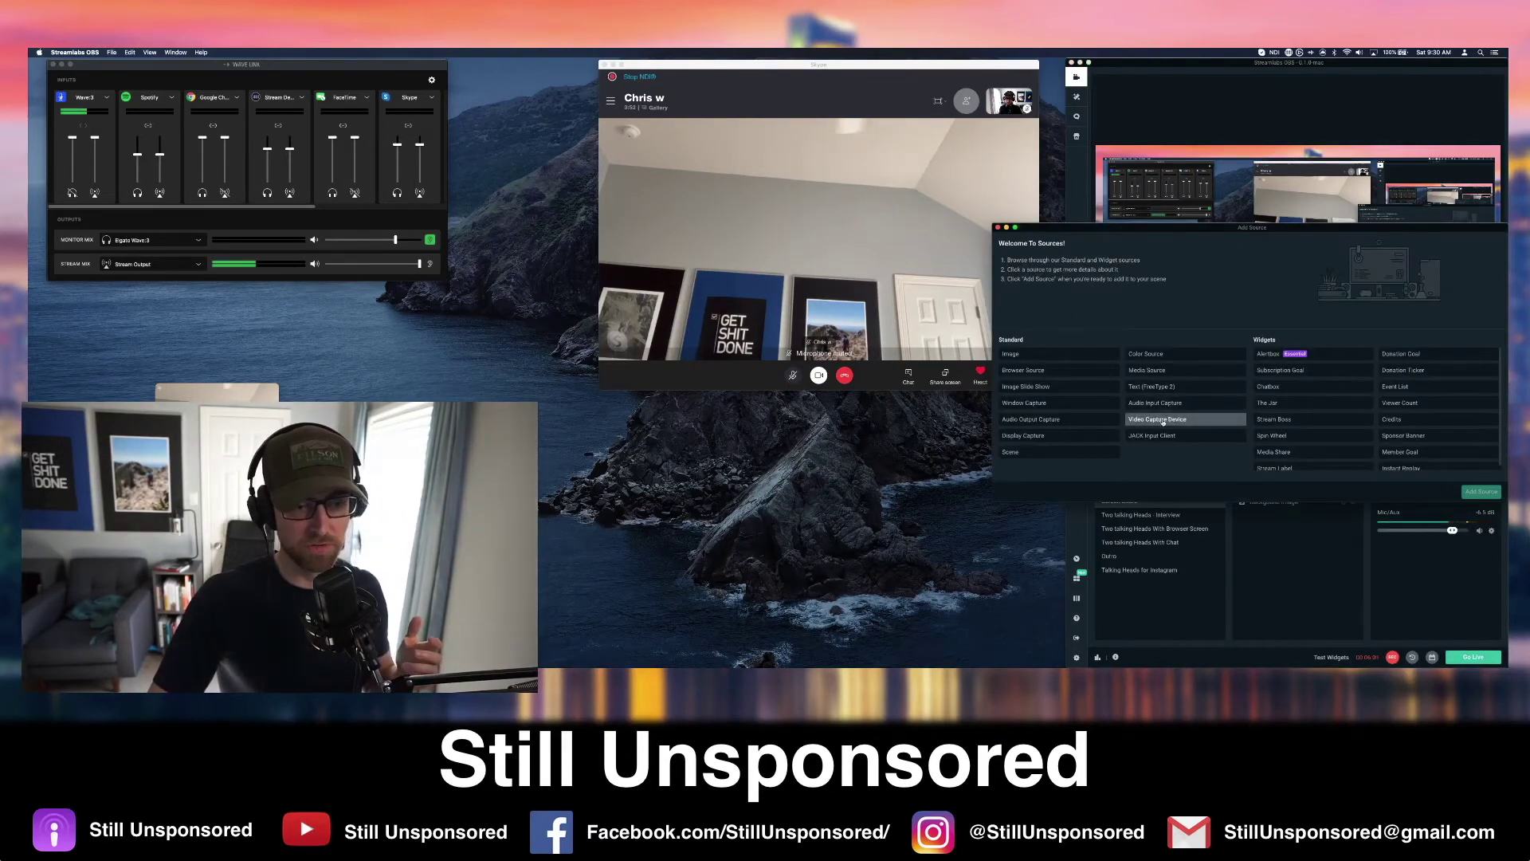
click(1163, 420)
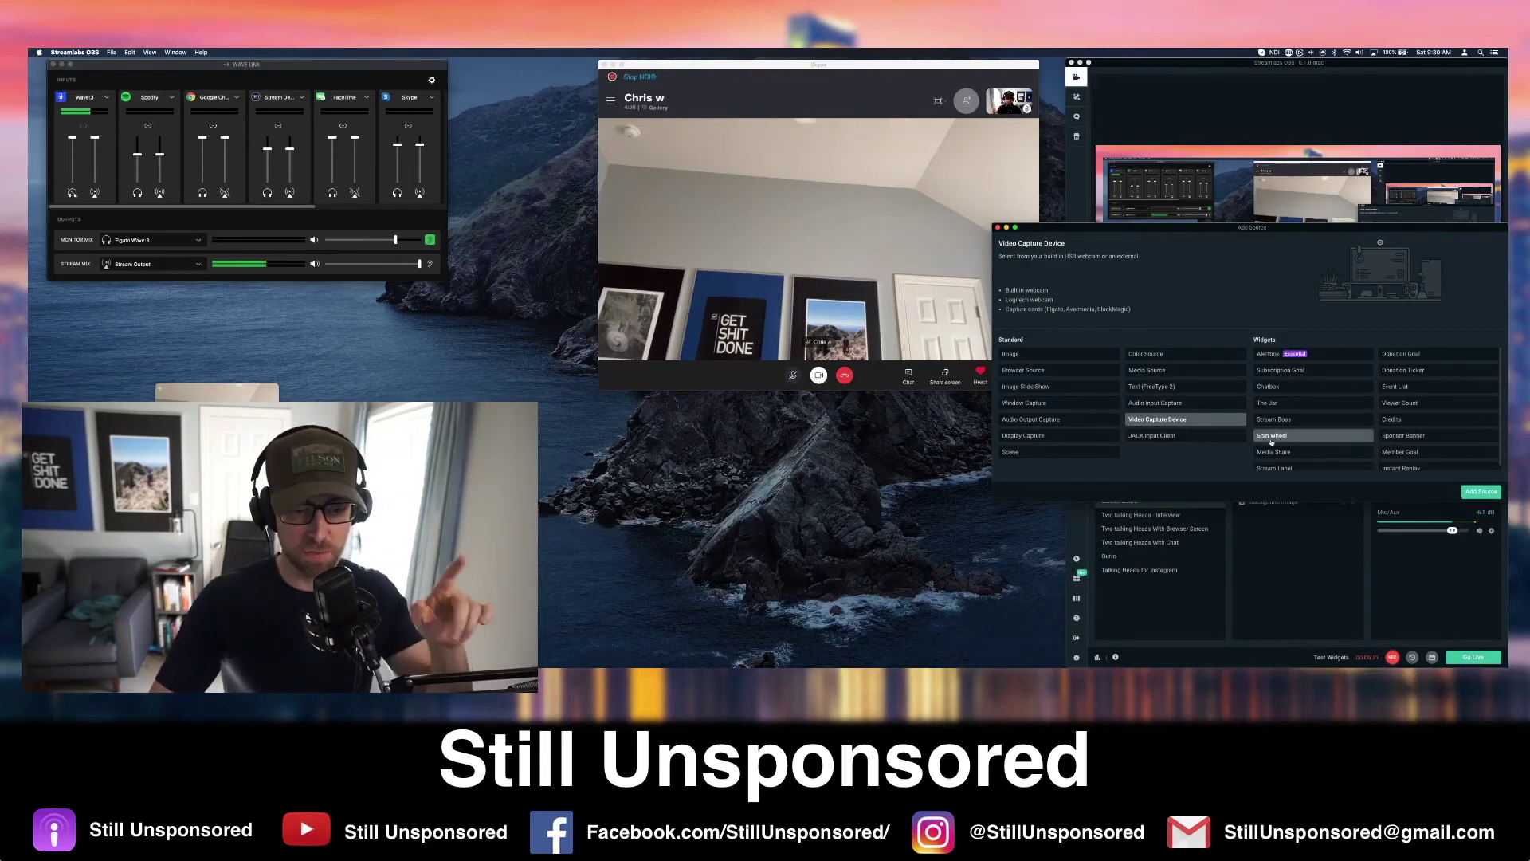
click(1481, 492)
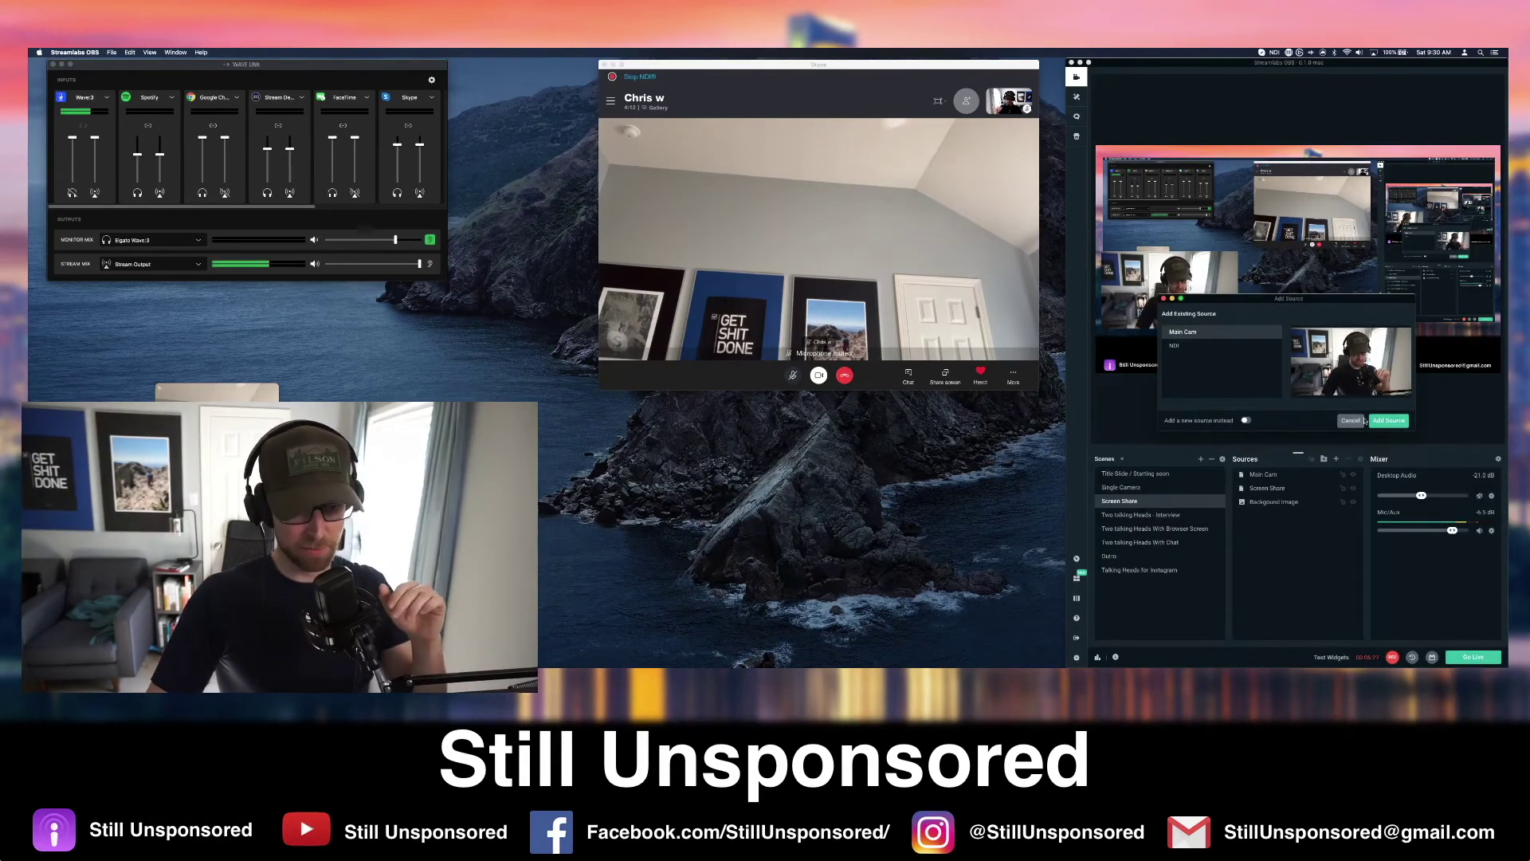
click(1246, 420)
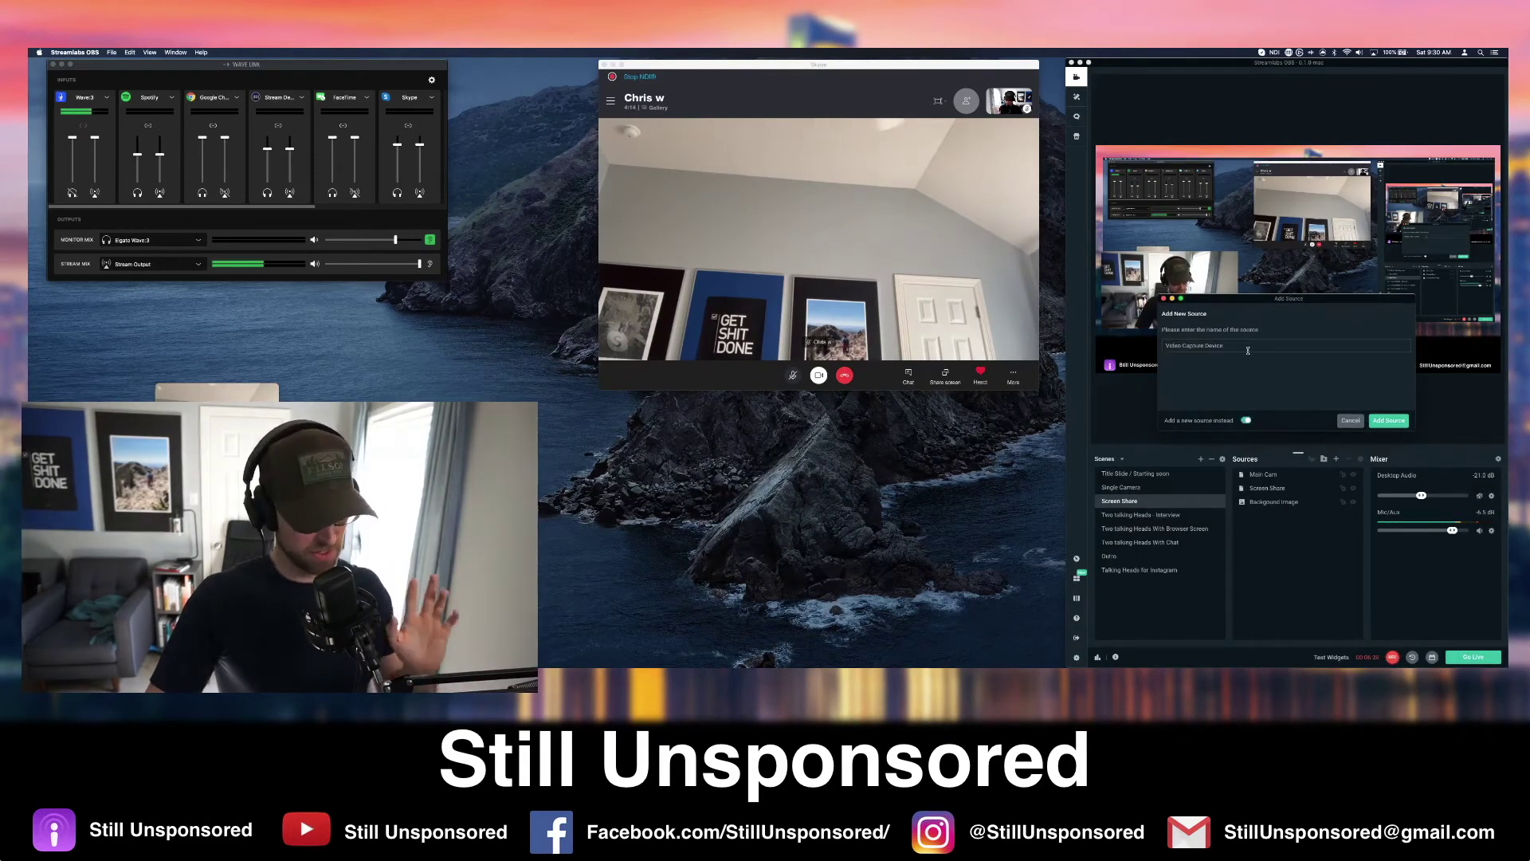
drag(1236, 349, 1134, 345)
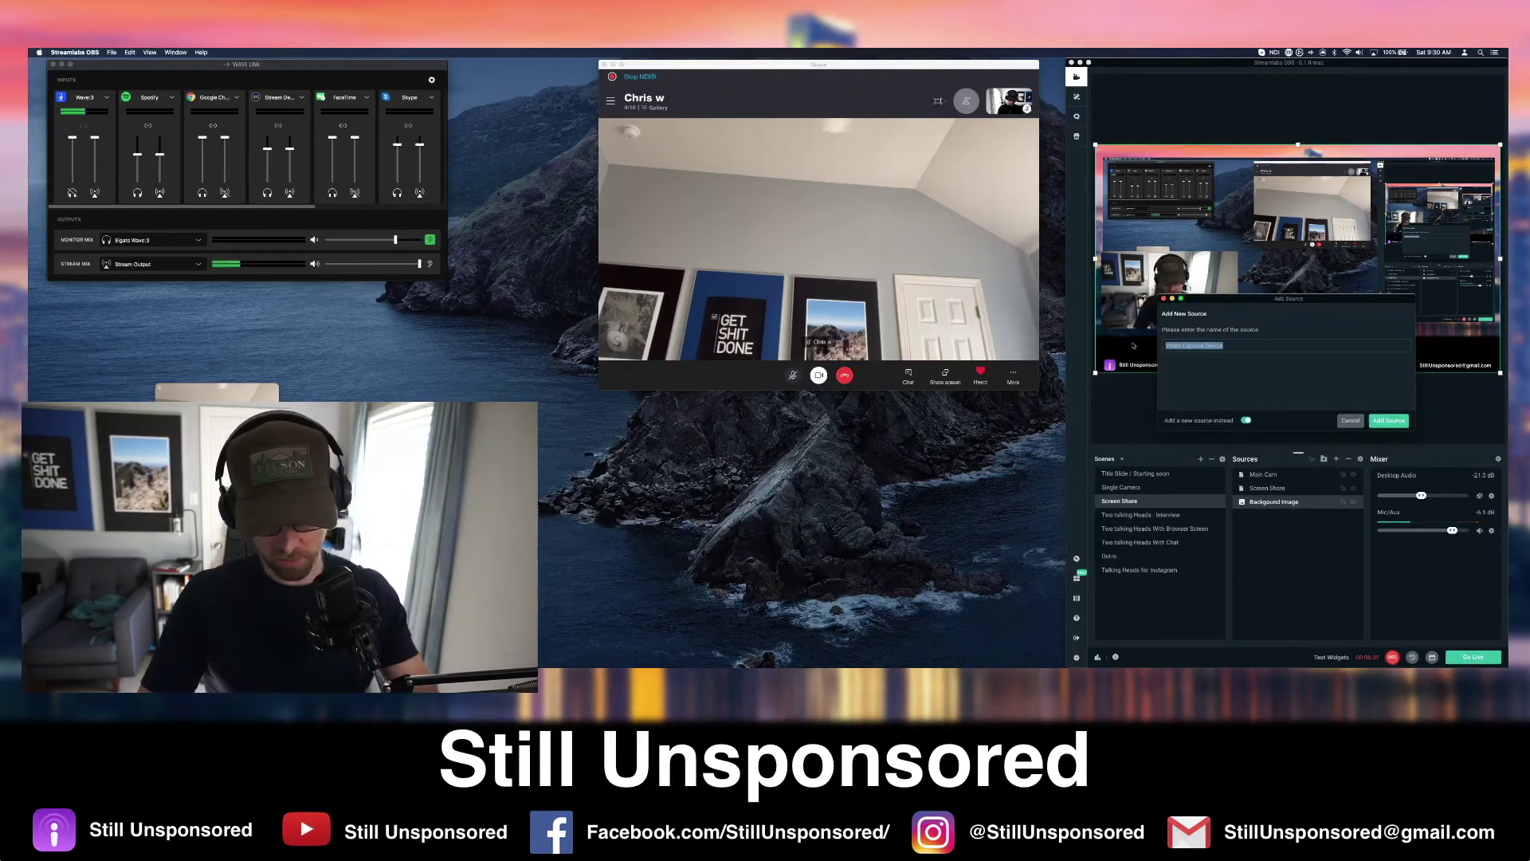
text(NDI v2)
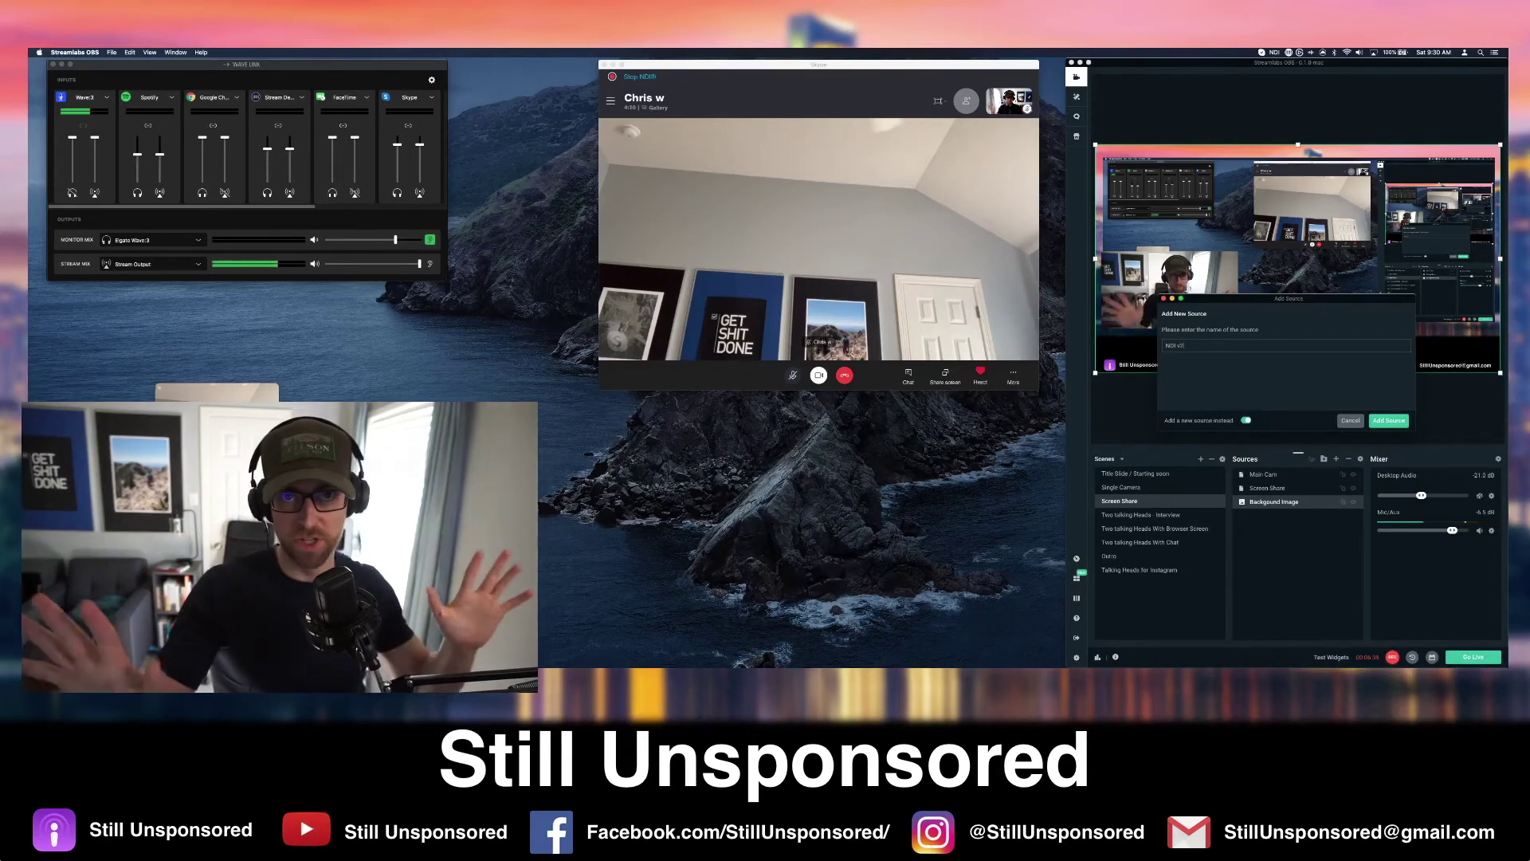
click(1391, 422)
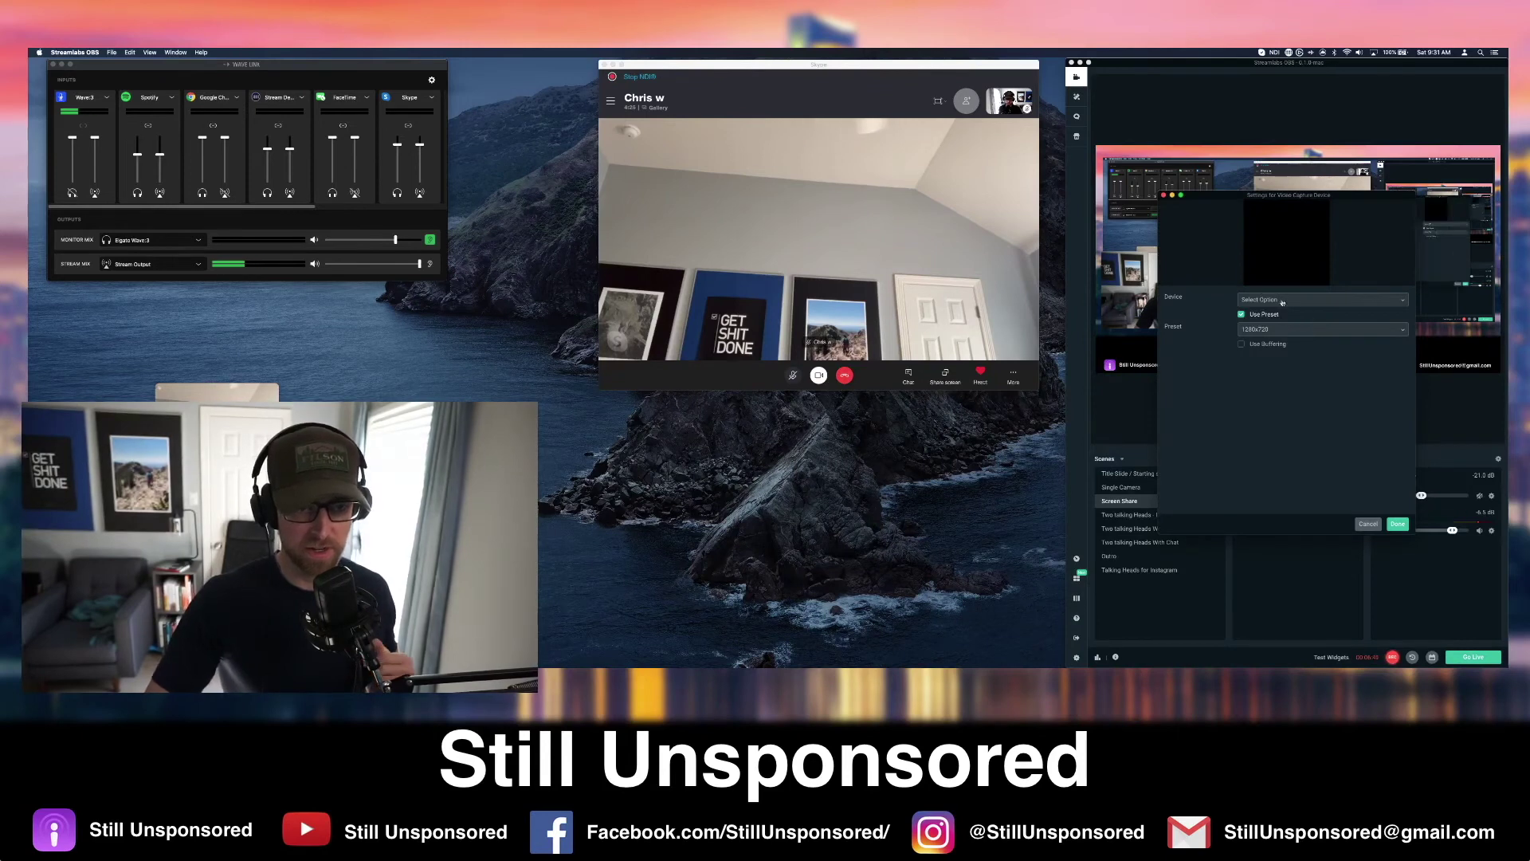
Set the capture source's device to NDI Video and save its settings.
click(1283, 301)
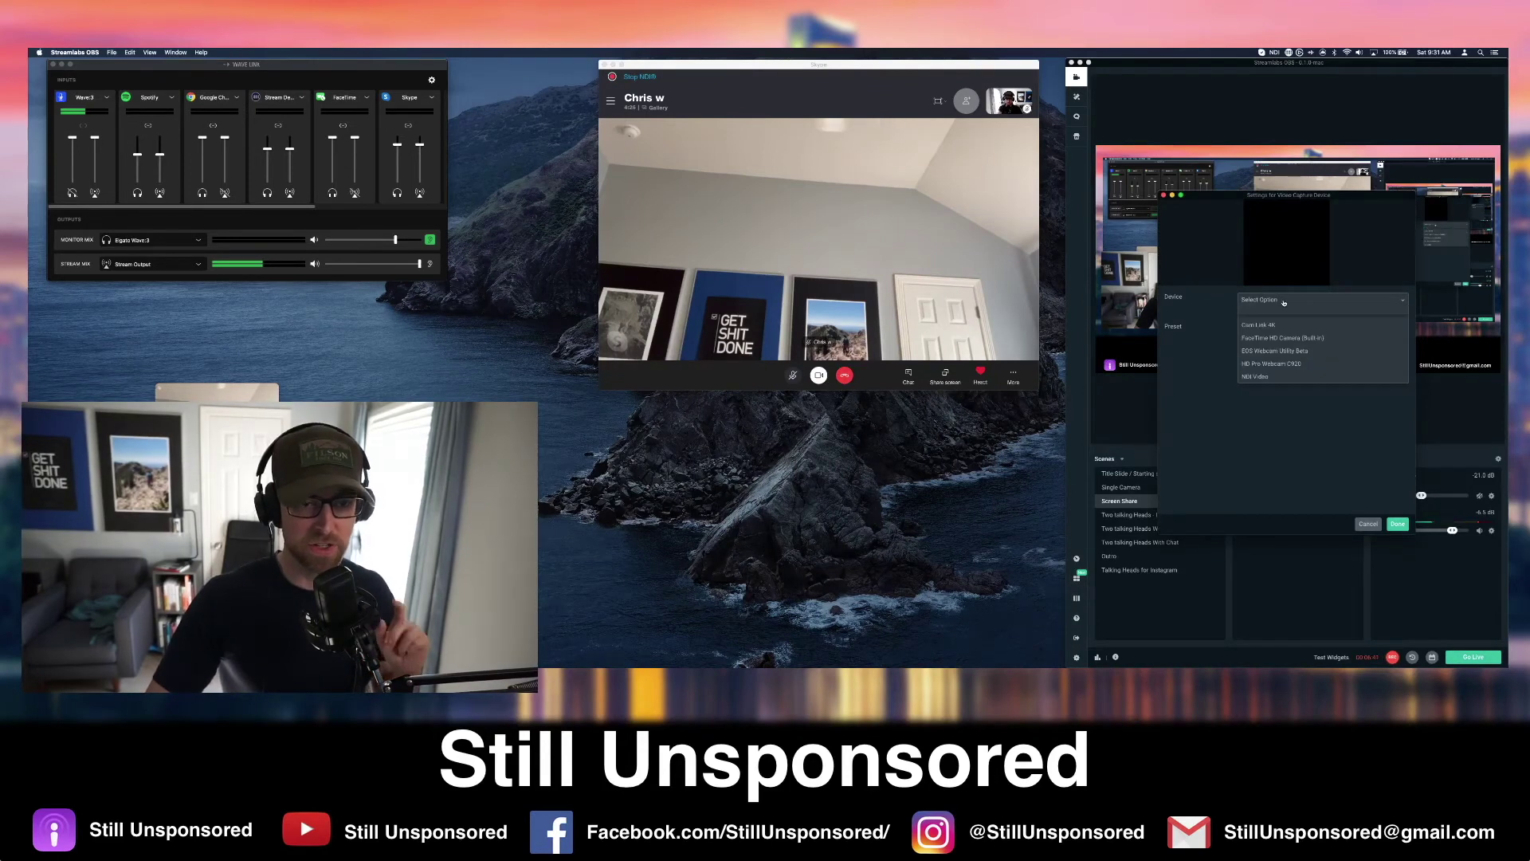
click(1267, 377)
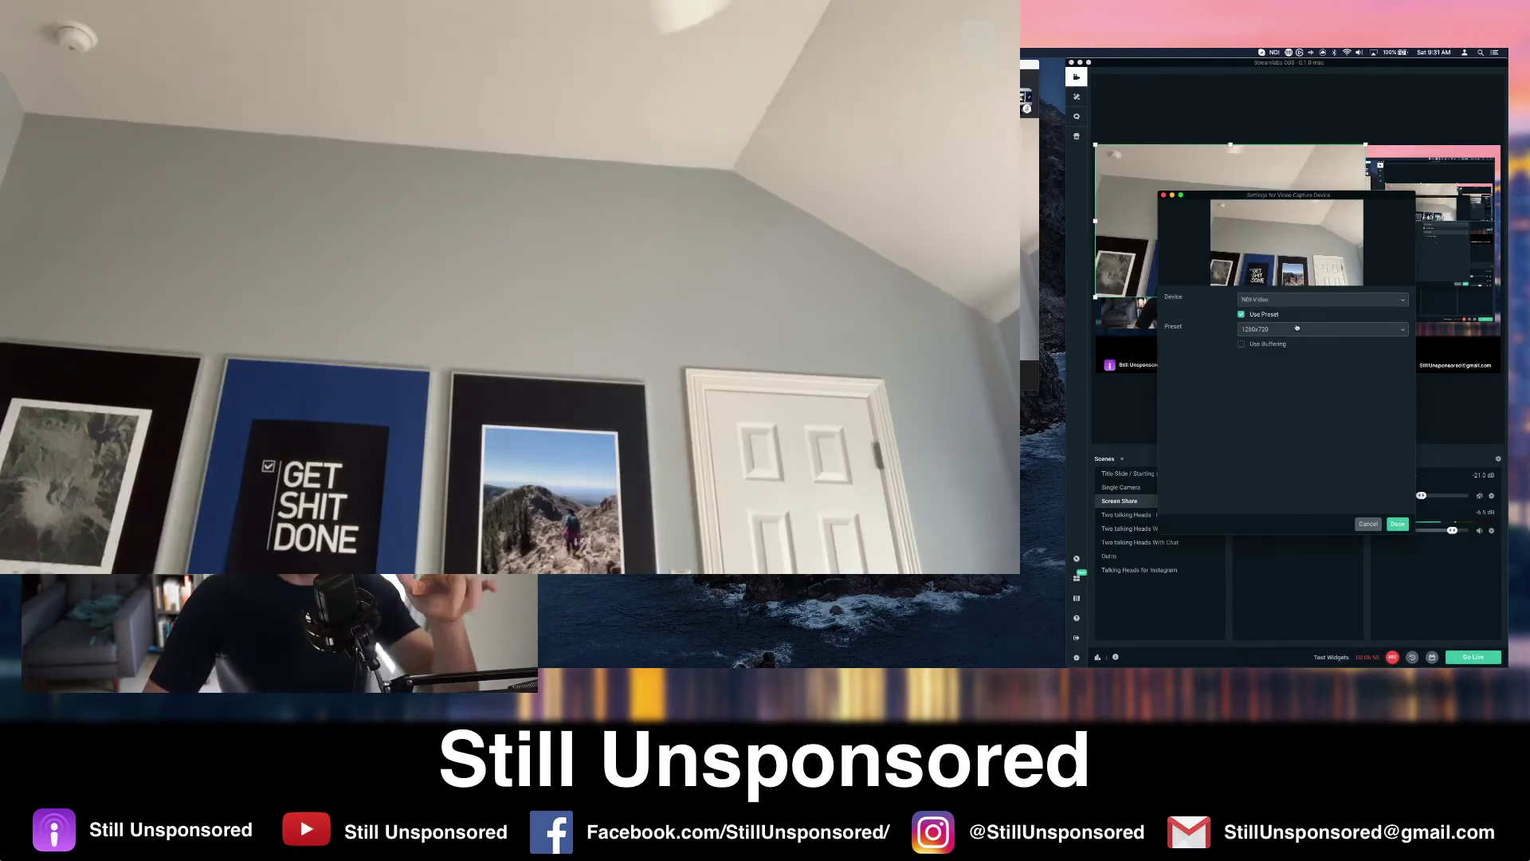
key(Return)
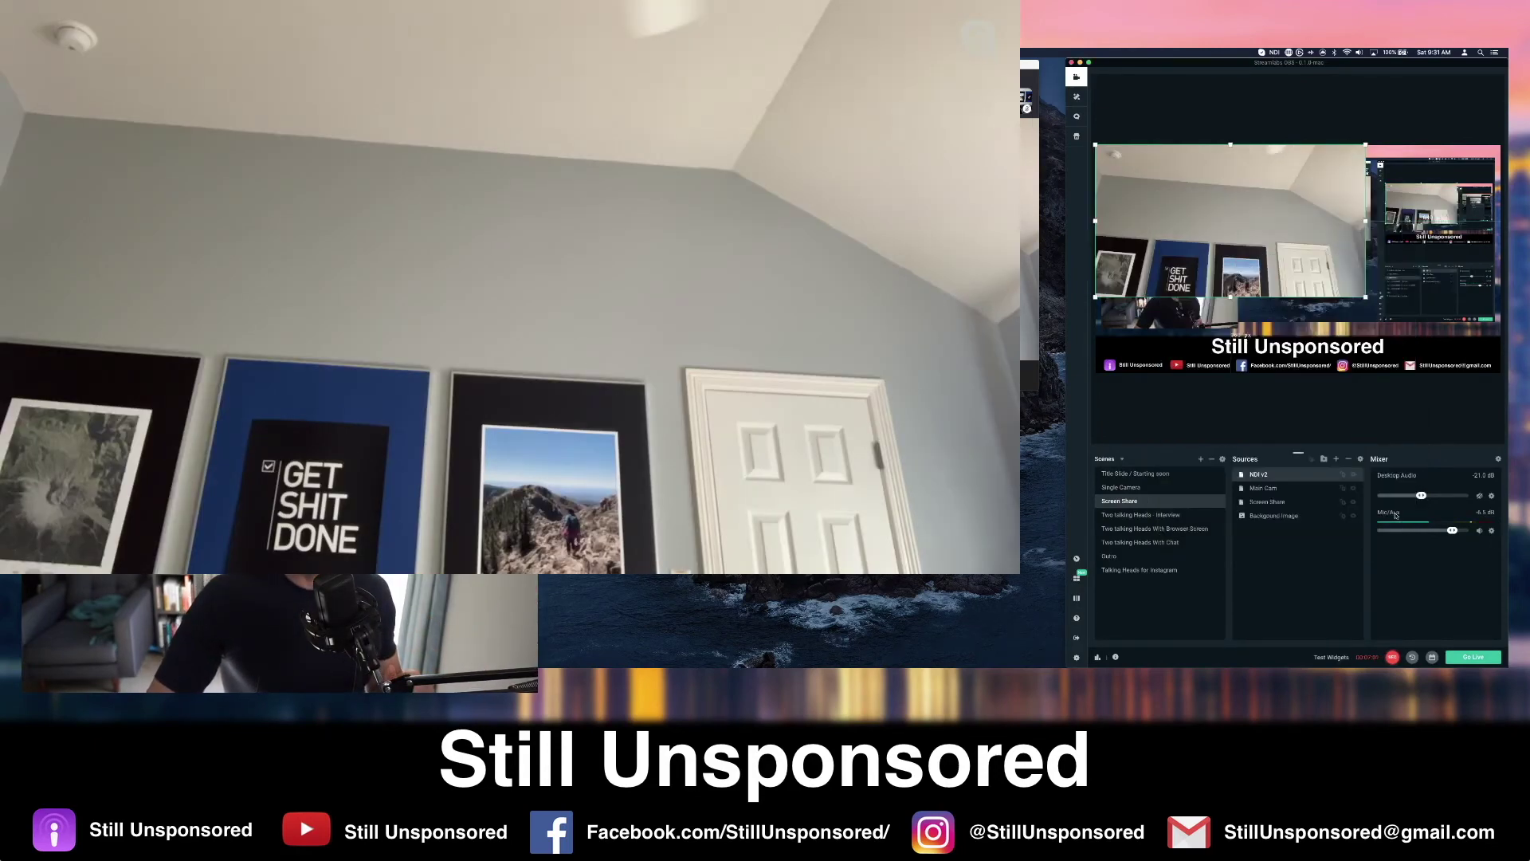
Scale down the NDI v2 feed and place it beneath the Skype call window, beside the main camera.
drag(1249, 242, 1295, 262)
drag(1153, 171, 1308, 295)
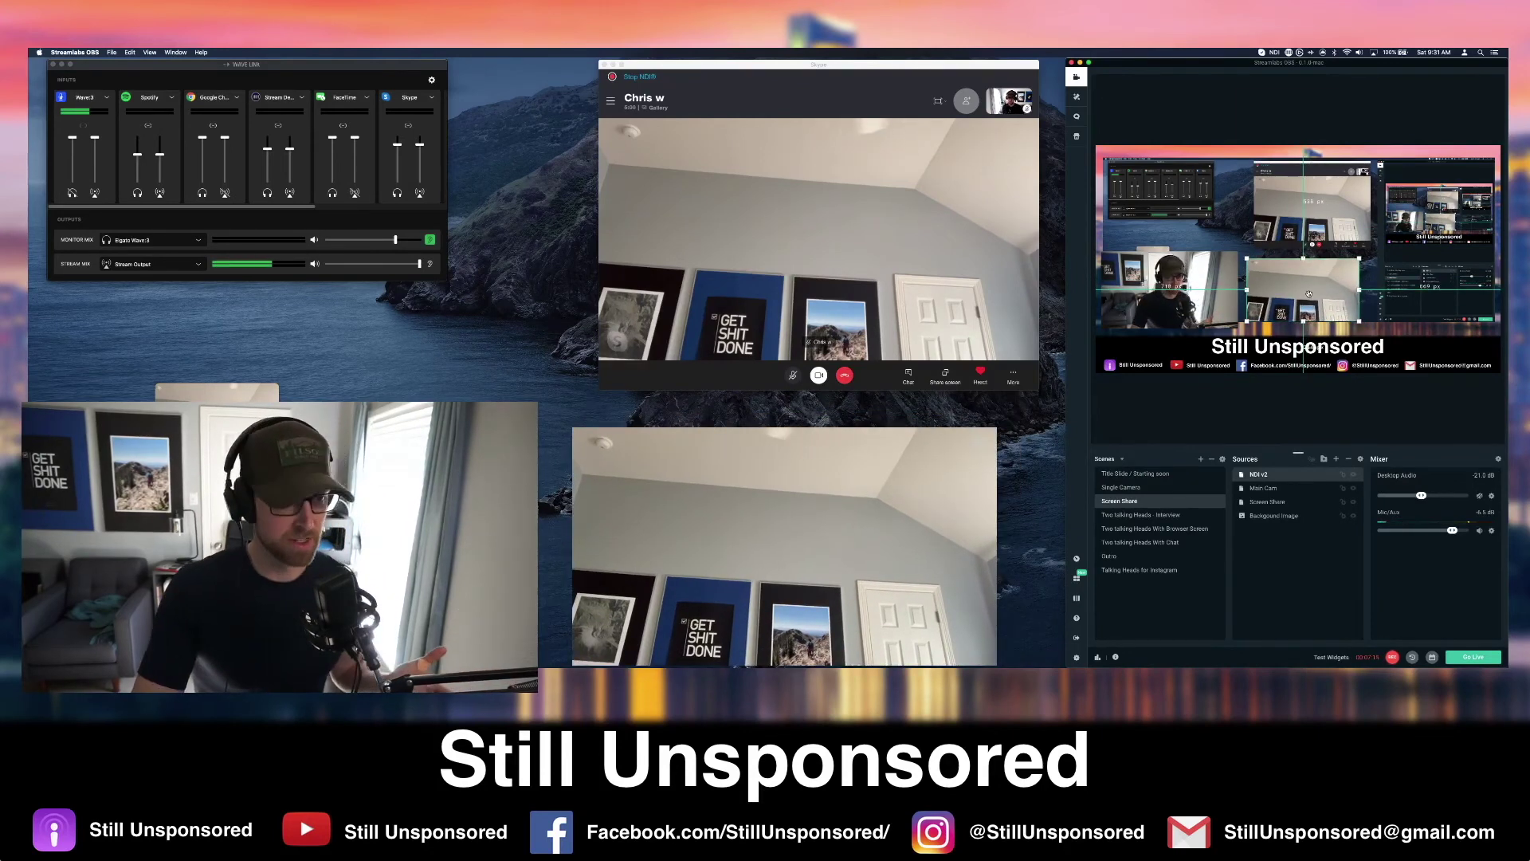
Switch the NDI Virtual Input to Skype's Local feed, and change it to the call guest's own feed.
click(1275, 52)
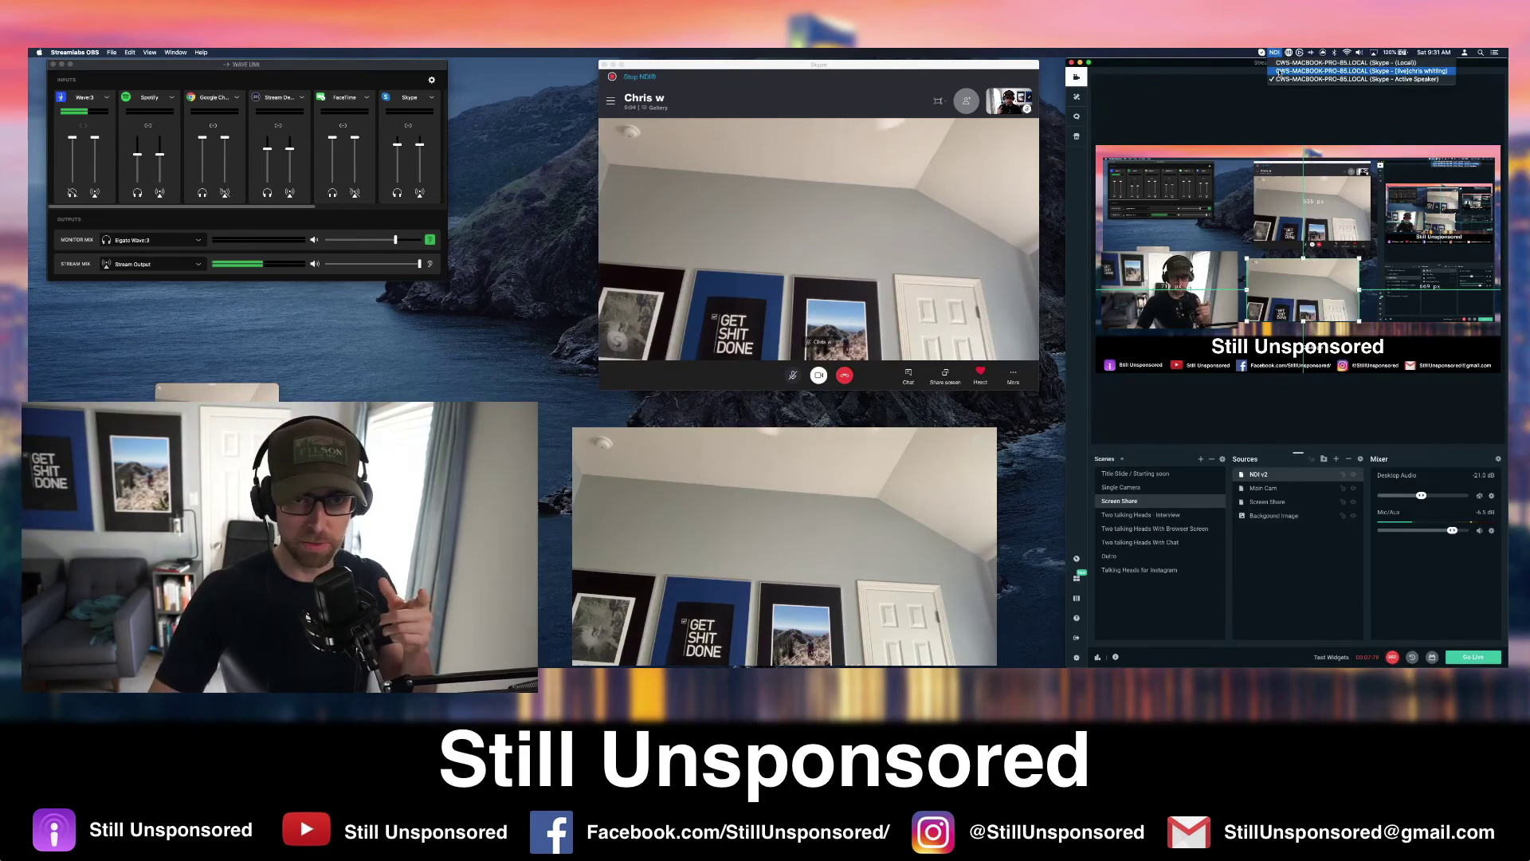
click(1279, 71)
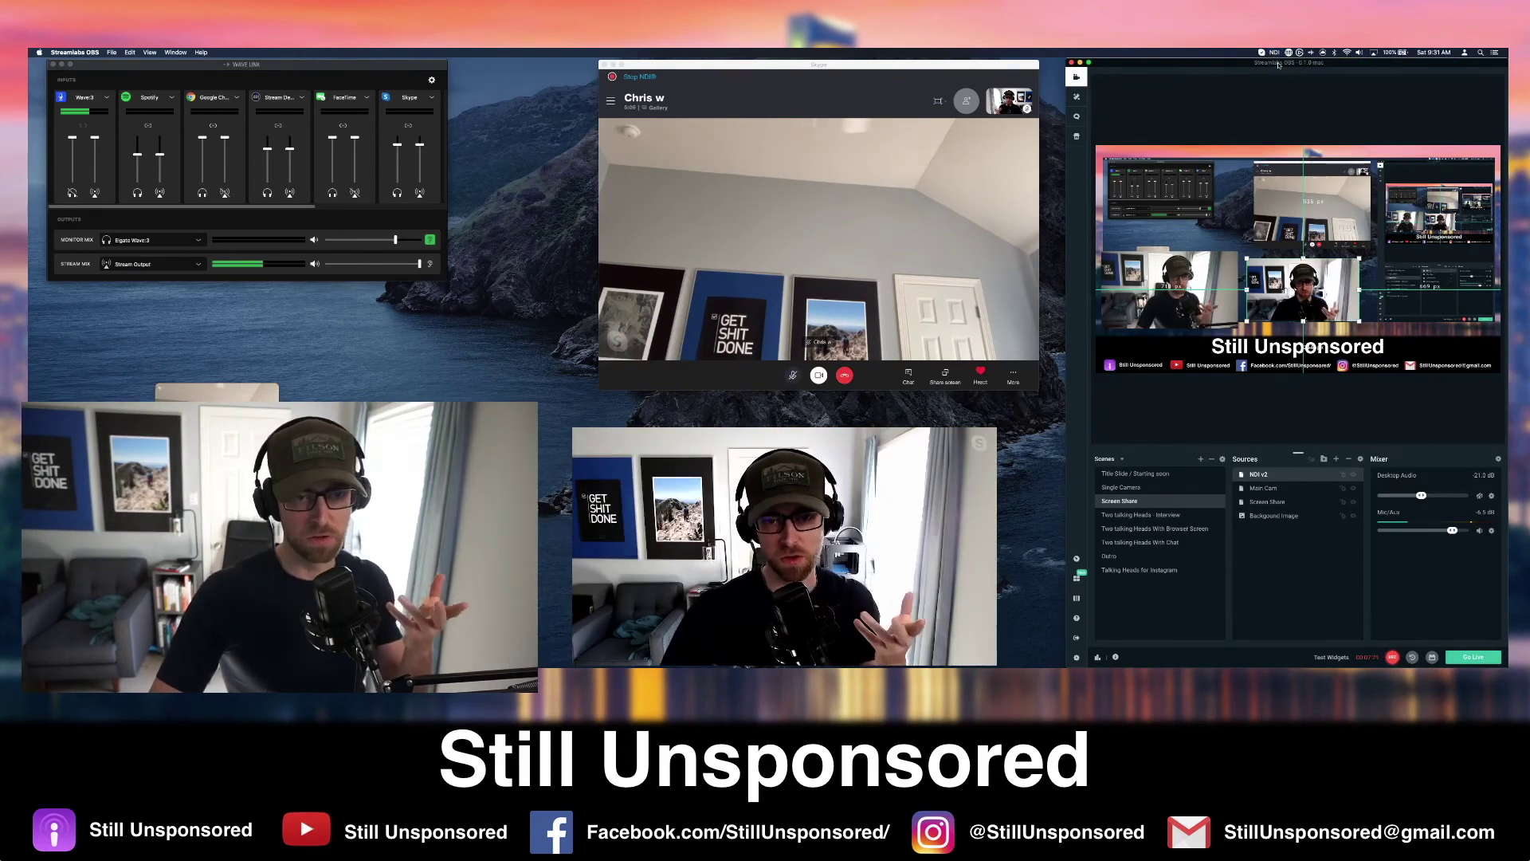
click(1274, 52)
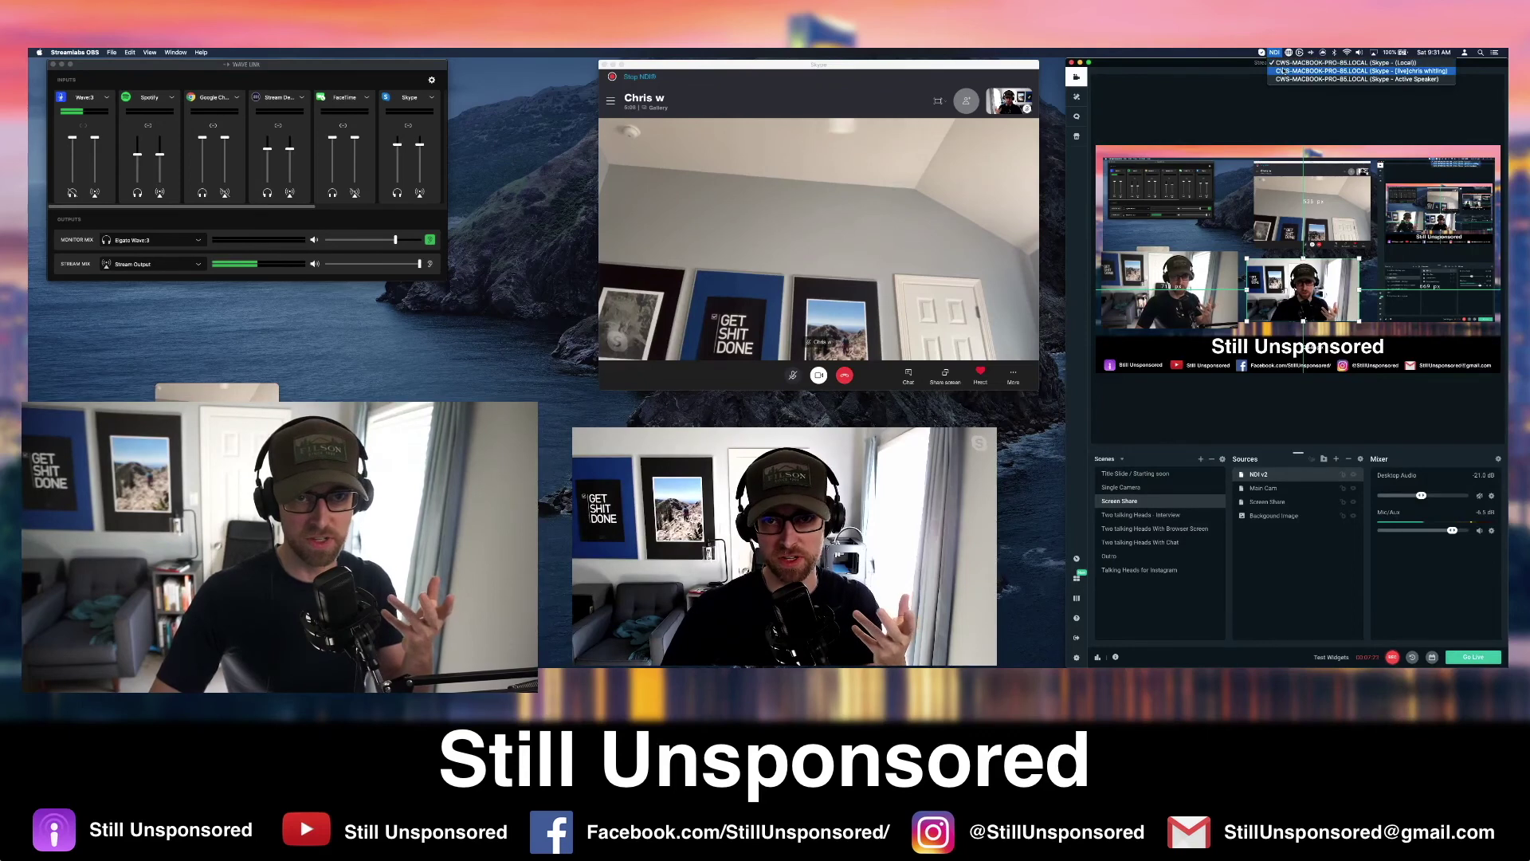
click(1281, 71)
click(1274, 53)
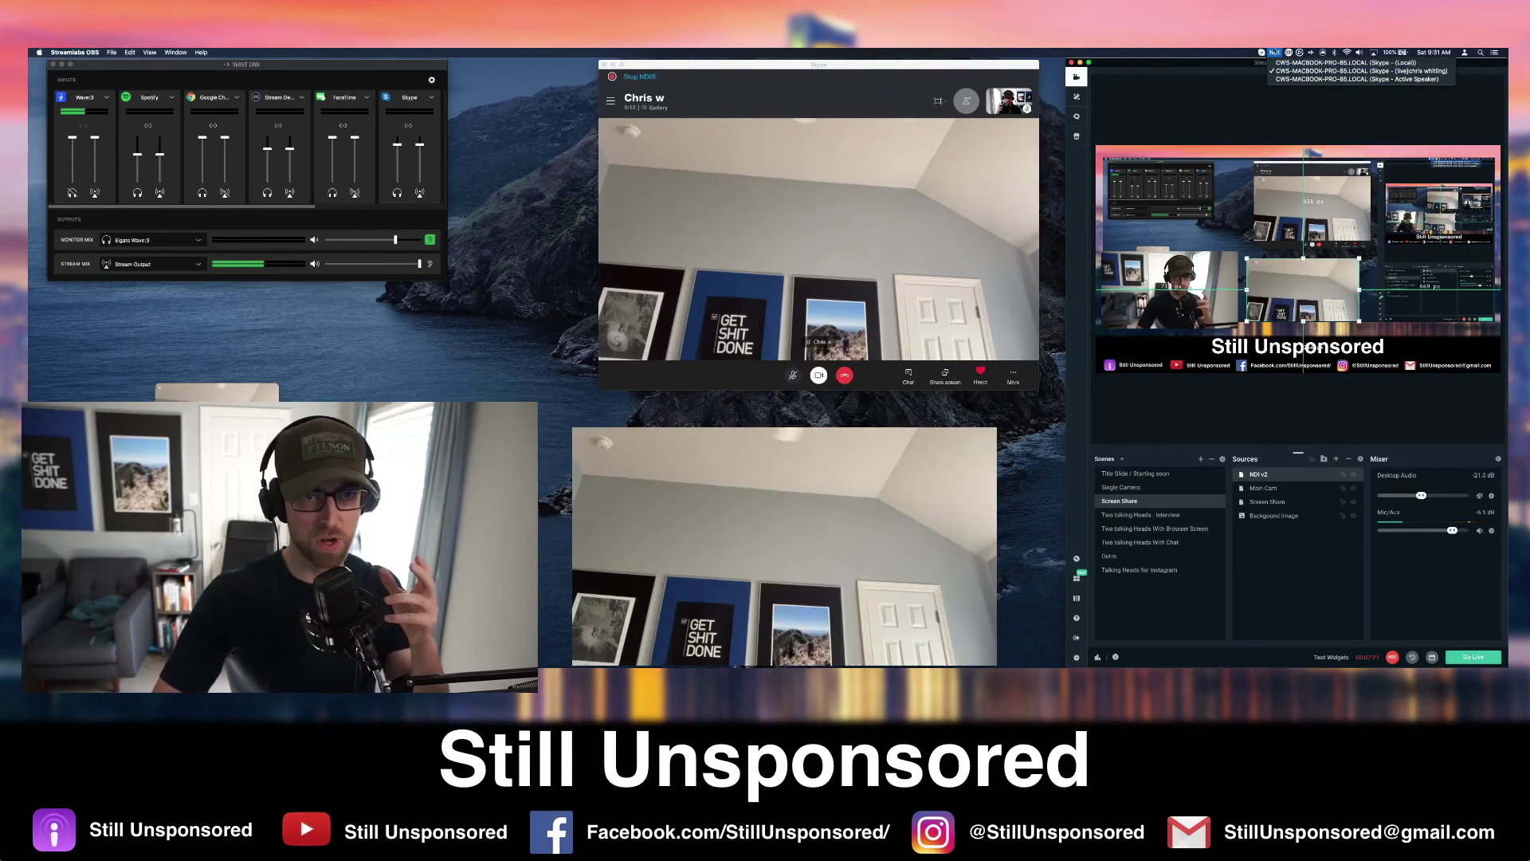
click(1274, 53)
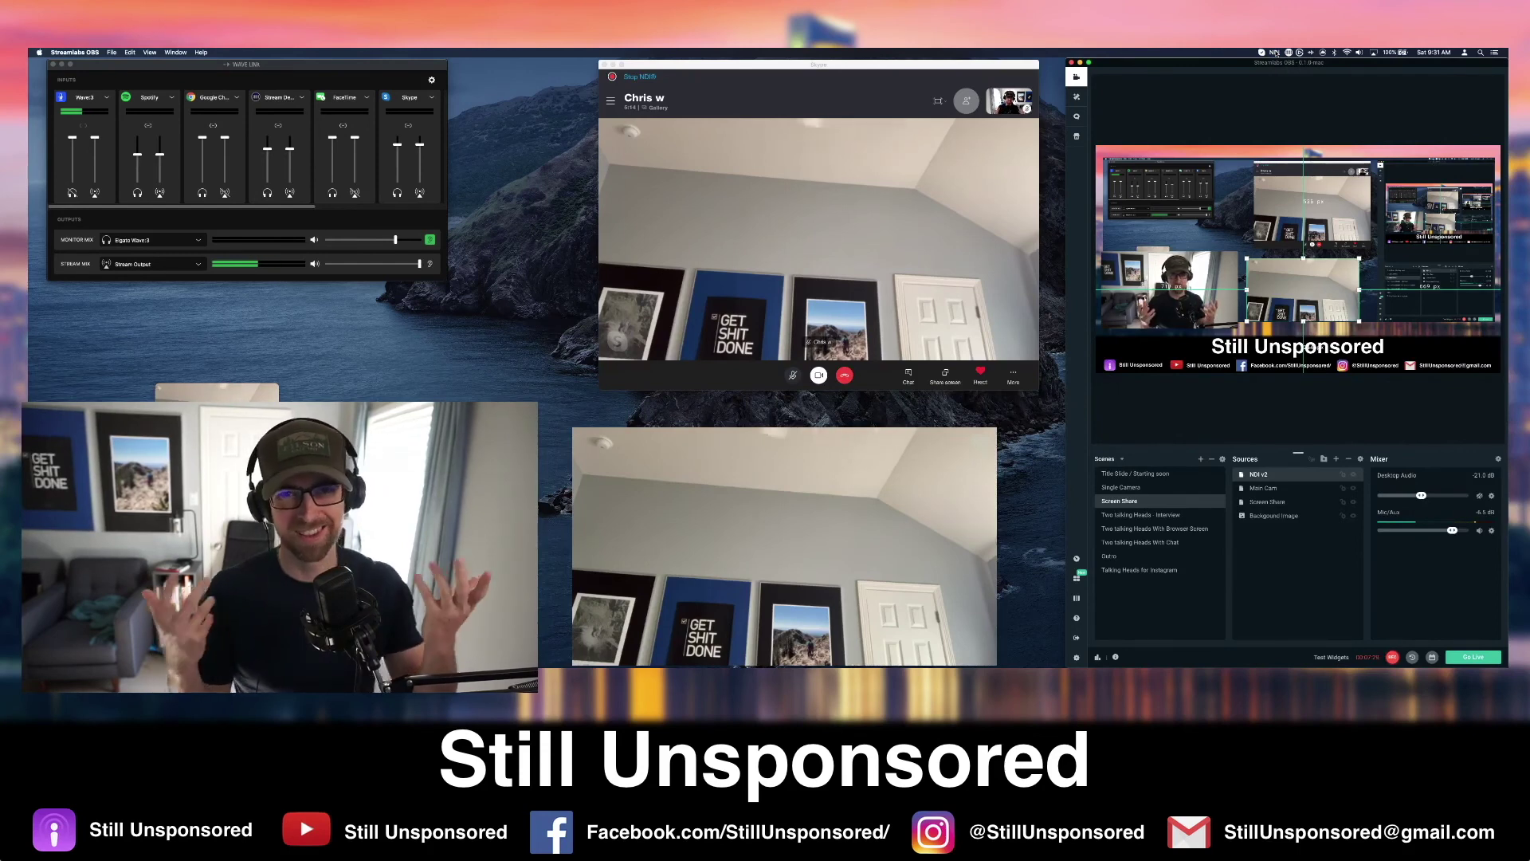